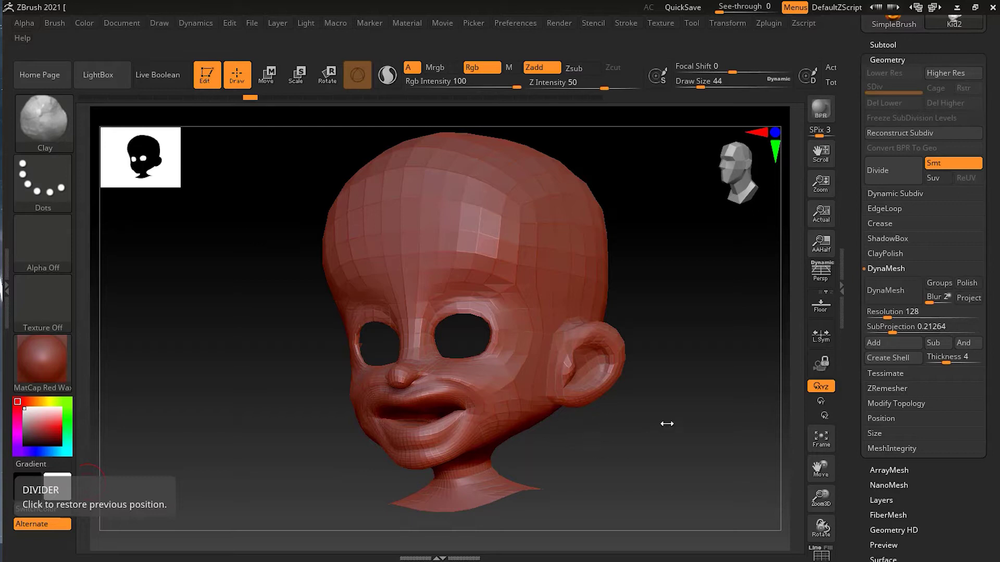
Append a Cone3D primitive as a new subtool to the head model
{"action": "left_click", "coordinate": [881, 61]}
{"action": "left_click", "coordinate": [883, 45]}
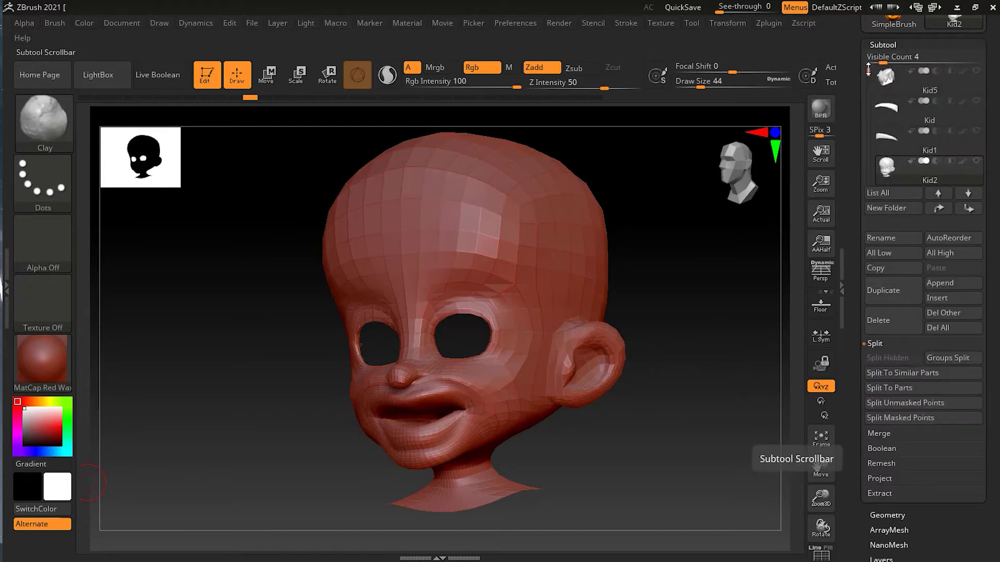
{"action": "left_click_drag", "start_coordinate": [868, 69], "coordinate": [870, 114]}
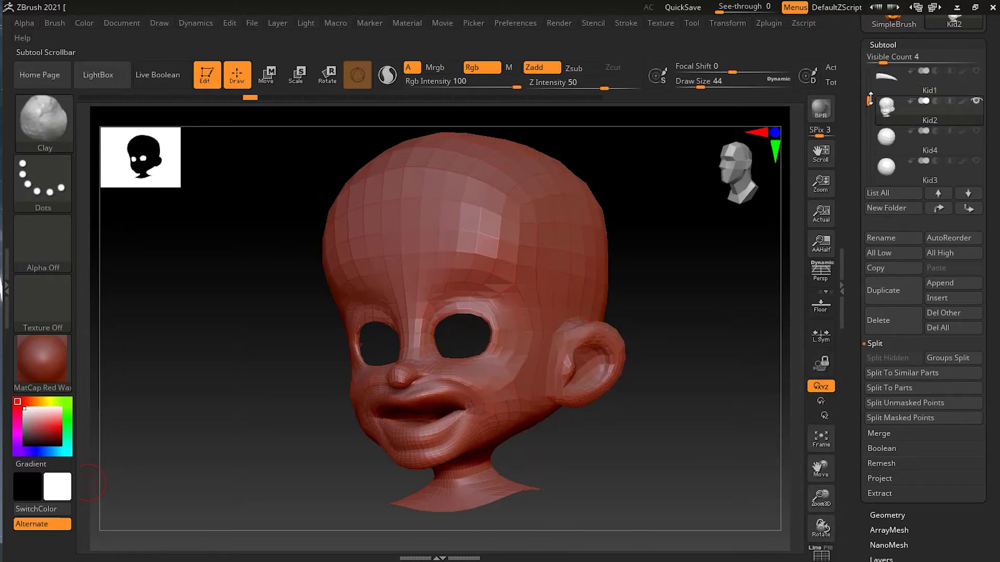
{"action": "left_click_drag", "start_coordinate": [870, 99], "coordinate": [871, 60]}
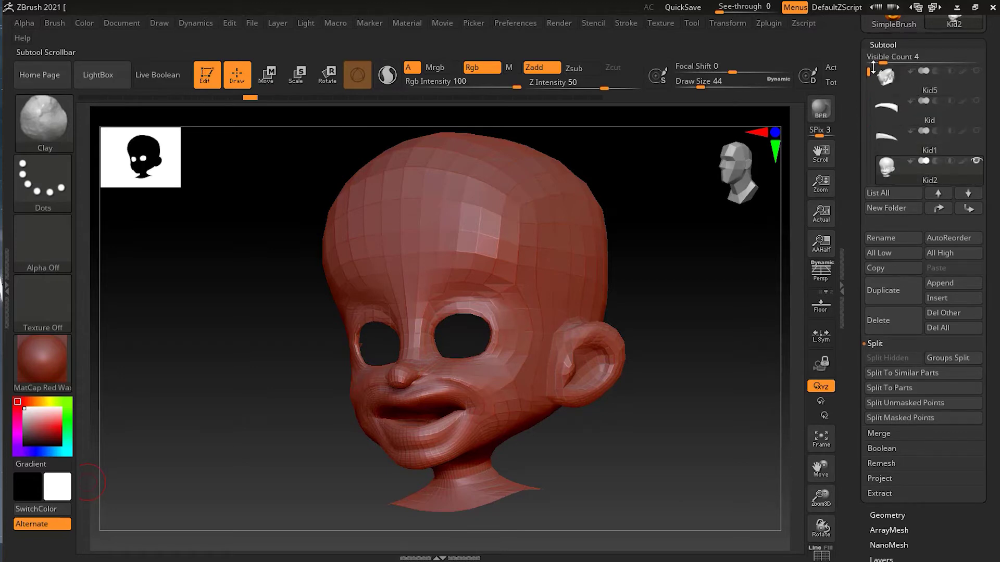
{"action": "left_click_drag", "start_coordinate": [874, 67], "coordinate": [868, 112]}
{"action": "left_click_drag", "start_coordinate": [766, 318], "coordinate": [761, 331]}
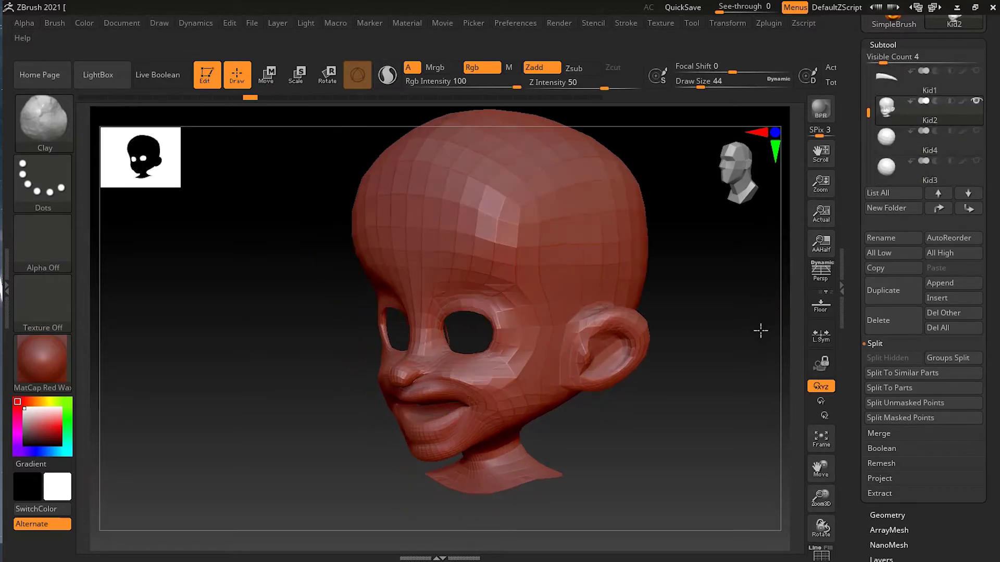
{"action": "left_click_drag", "start_coordinate": [726, 286], "coordinate": [705, 333]}
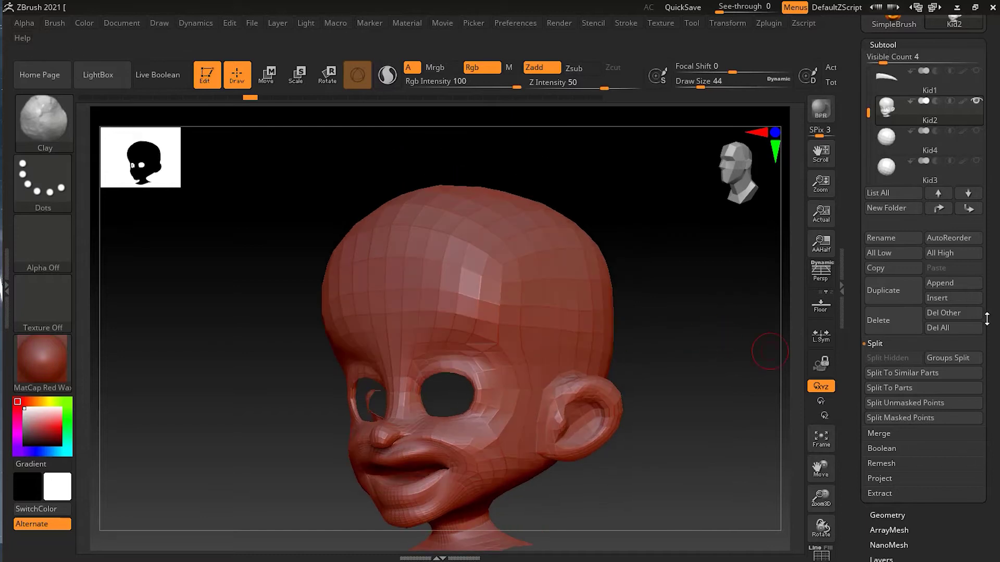
{"action": "left_click", "coordinate": [951, 286]}
{"action": "left_click", "coordinate": [953, 286]}
{"action": "mouse_move", "coordinate": [713, 296]}
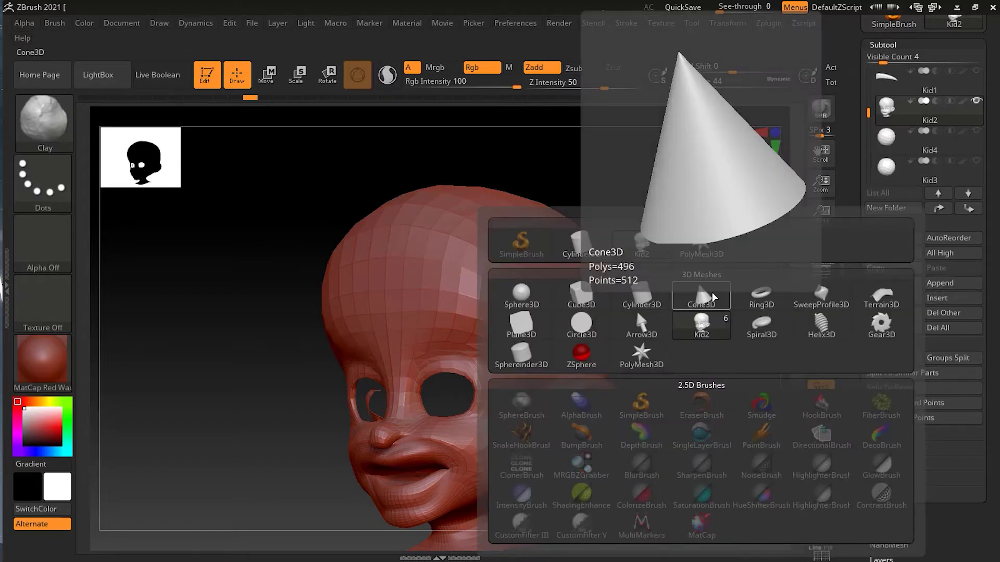
{"action": "left_click", "coordinate": [713, 297]}
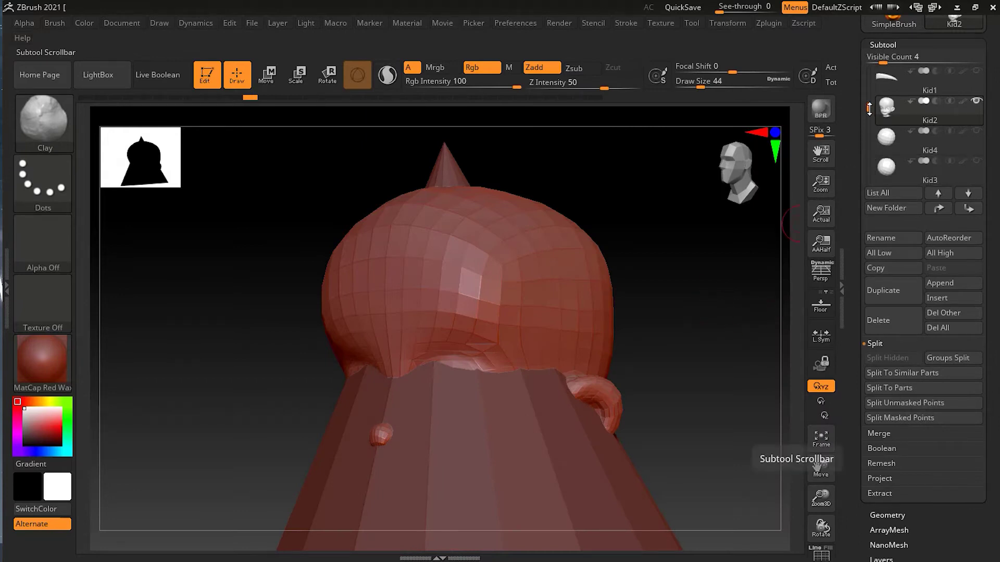
Reorder the subtools so the Kid2 head sits below Kid5 and the new cone lies directly beneath the head
{"action": "left_click", "coordinate": [939, 208]}
{"action": "left_click", "coordinate": [939, 208]}
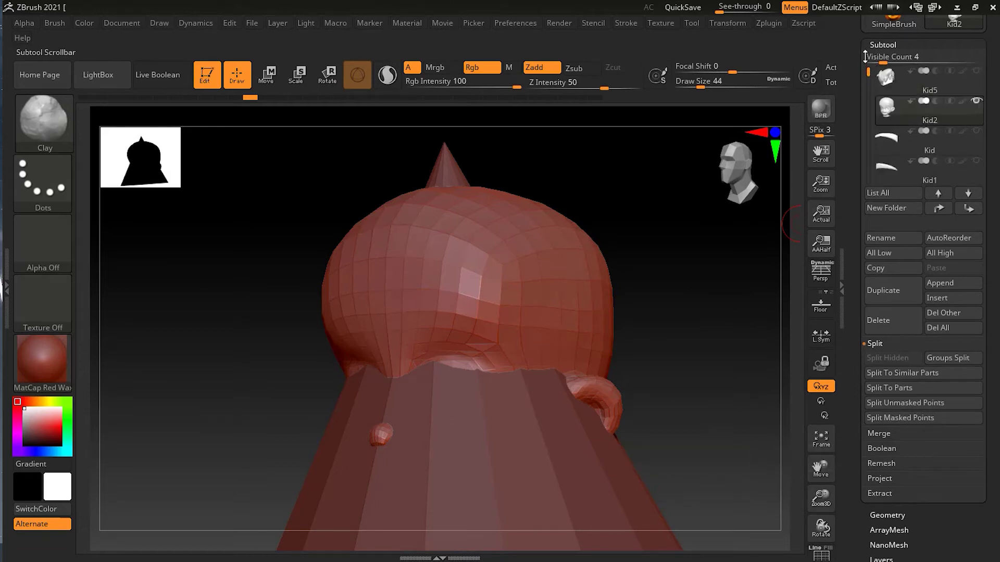
{"action": "left_click_drag", "start_coordinate": [870, 92], "coordinate": [867, 125]}
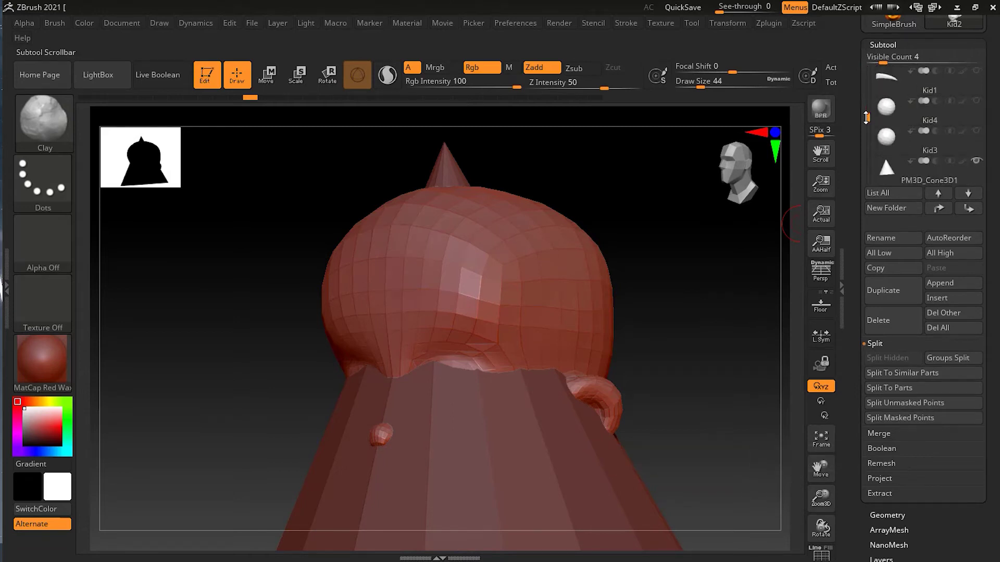
{"action": "left_click", "coordinate": [912, 180]}
{"action": "left_click", "coordinate": [940, 208]}
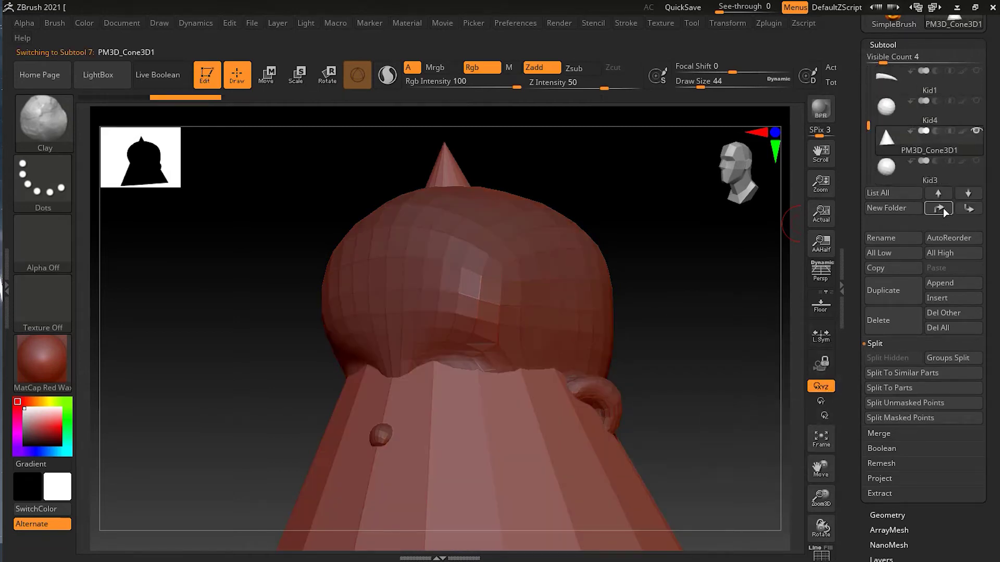
{"action": "left_click", "coordinate": [939, 208]}
{"action": "left_click", "coordinate": [939, 208]}
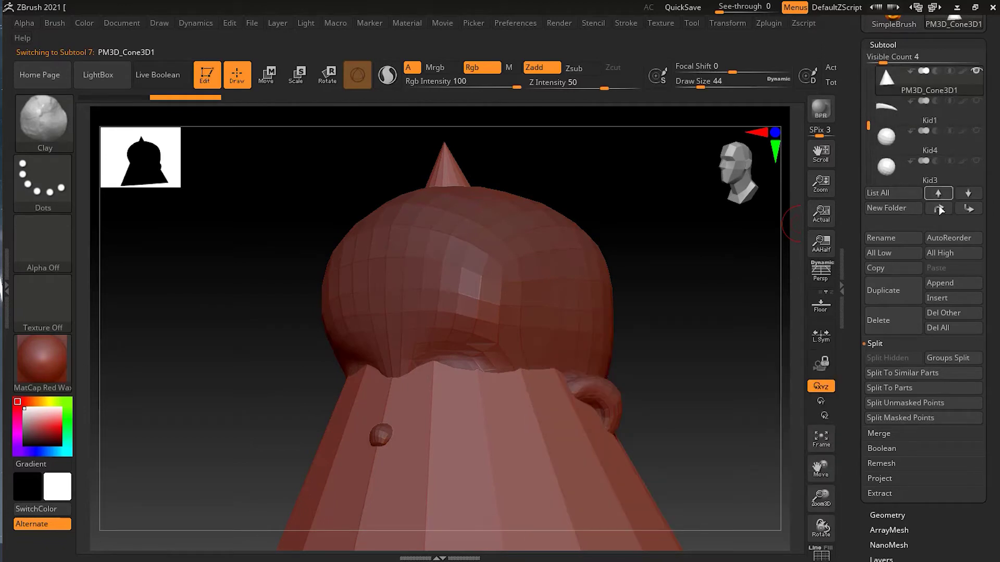
{"action": "left_click_drag", "start_coordinate": [865, 117], "coordinate": [860, 69]}
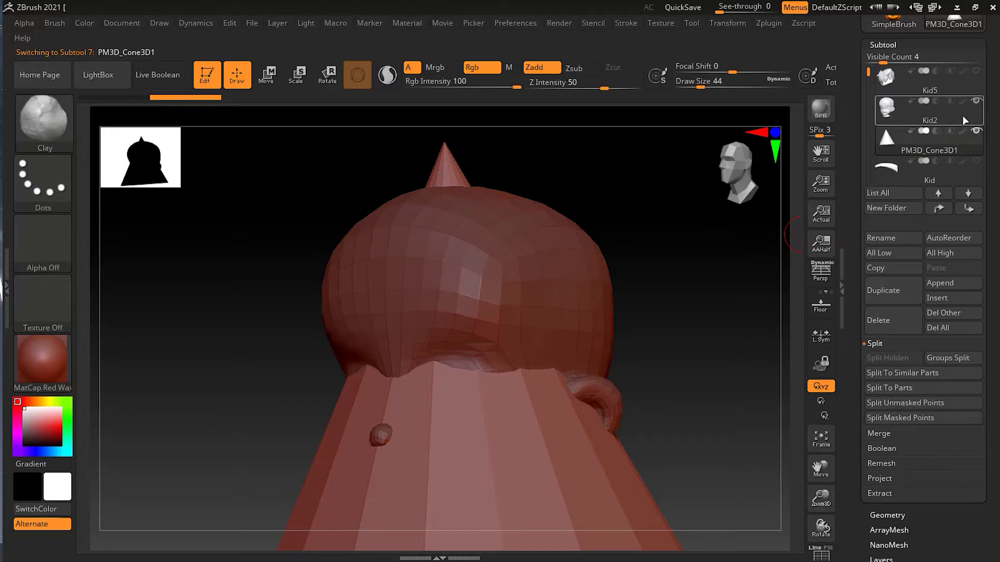
{"action": "mouse_move", "coordinate": [963, 116]}
Scale the cone down and raise it onto the top of the head
{"action": "mouse_move", "coordinate": [681, 341]}
{"action": "left_mouse_down"}
{"action": "mouse_move", "coordinate": [694, 337]}
{"action": "mouse_move", "coordinate": [692, 362]}
{"action": "mouse_move", "coordinate": [652, 364]}
{"action": "mouse_move", "coordinate": [658, 328]}
{"action": "mouse_move", "coordinate": [676, 356]}
{"action": "mouse_move", "coordinate": [663, 343]}
{"action": "mouse_move", "coordinate": [676, 343]}
{"action": "mouse_move", "coordinate": [661, 344]}
{"action": "mouse_move", "coordinate": [671, 351]}
{"action": "left_mouse_up"}
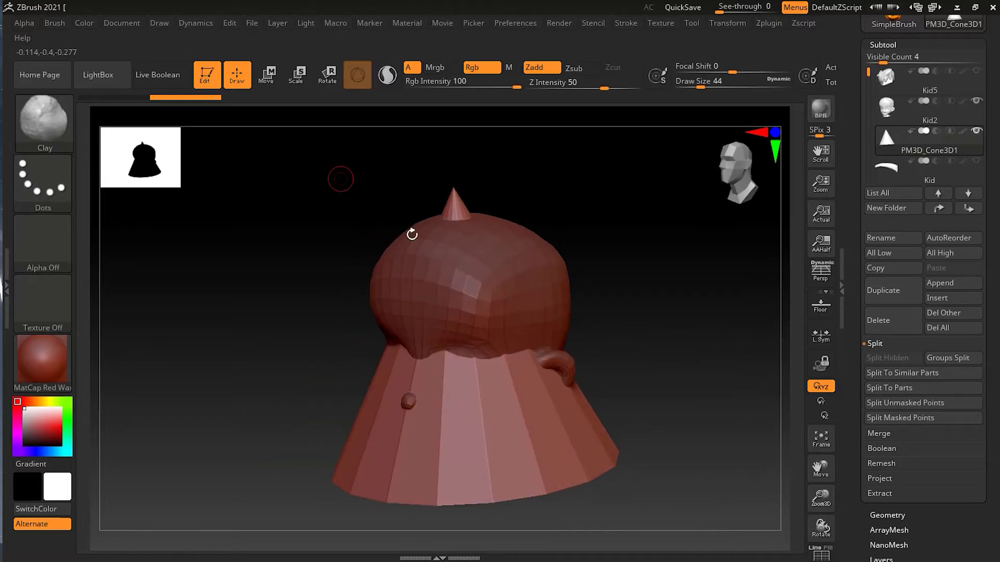
{"action": "key", "text": "e"}
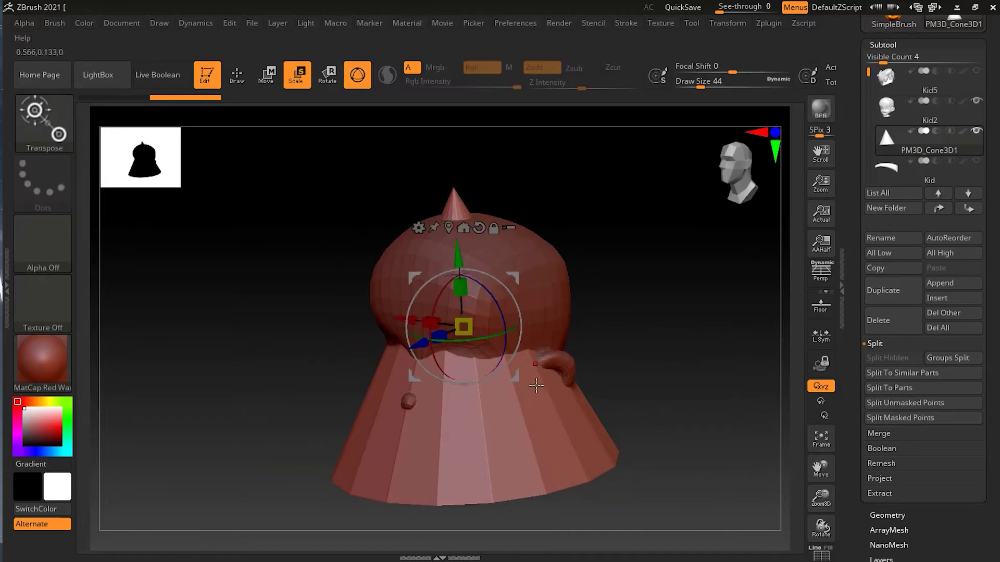
{"action": "left_click_drag", "start_coordinate": [466, 329], "coordinate": [448, 138]}
{"action": "left_click_drag", "start_coordinate": [630, 298], "coordinate": [646, 234]}
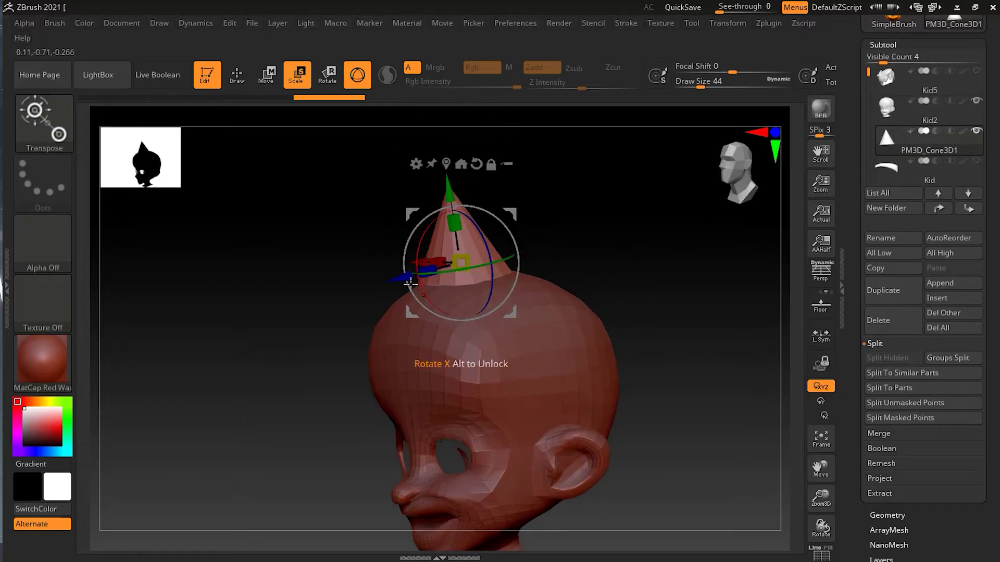
Move the cone in front of the forehead, tilted outward, and reshape it into a long, slim horn
{"action": "left_click_drag", "start_coordinate": [383, 286], "coordinate": [298, 318]}
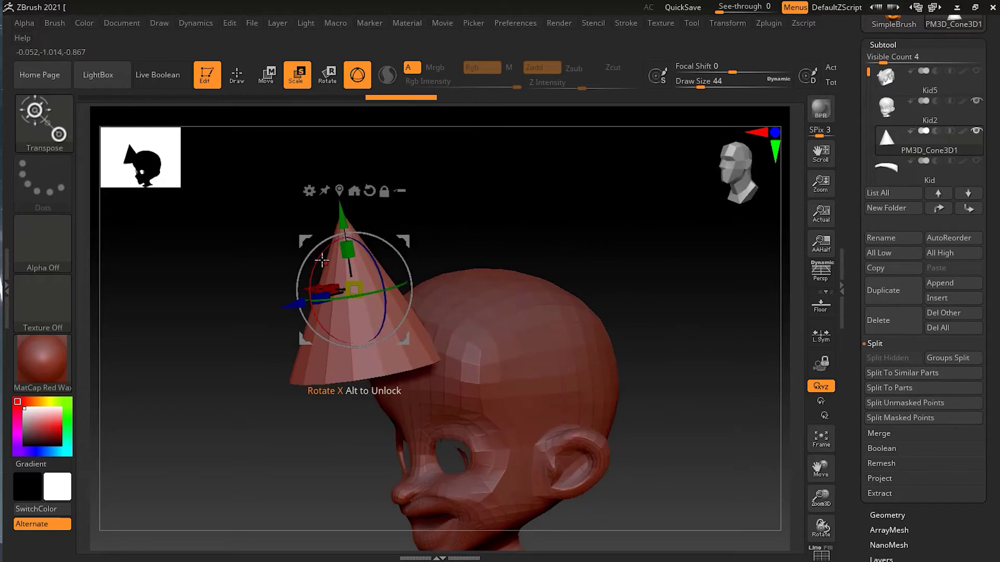
{"action": "left_click_drag", "start_coordinate": [322, 259], "coordinate": [290, 297]}
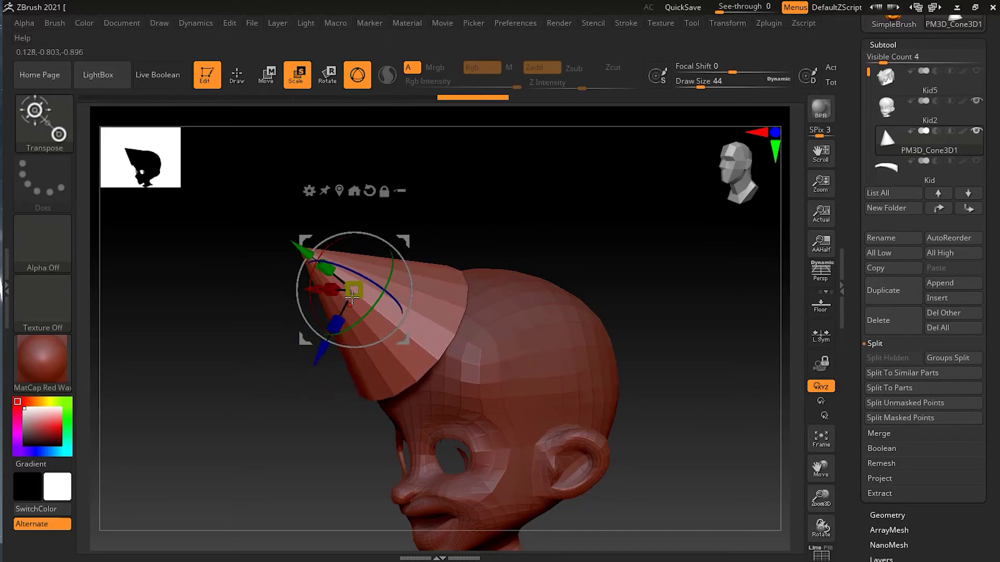
{"action": "left_click_drag", "start_coordinate": [356, 294], "coordinate": [413, 228]}
{"action": "left_click_drag", "start_coordinate": [326, 269], "coordinate": [265, 225]}
Fine-tune the horn's tilt and sink its base into the middle of the forehead, finishing in Draw mode
{"action": "left_click_drag", "start_coordinate": [212, 408], "coordinate": [499, 388]}
{"action": "left_click_drag", "start_coordinate": [452, 284], "coordinate": [449, 288]}
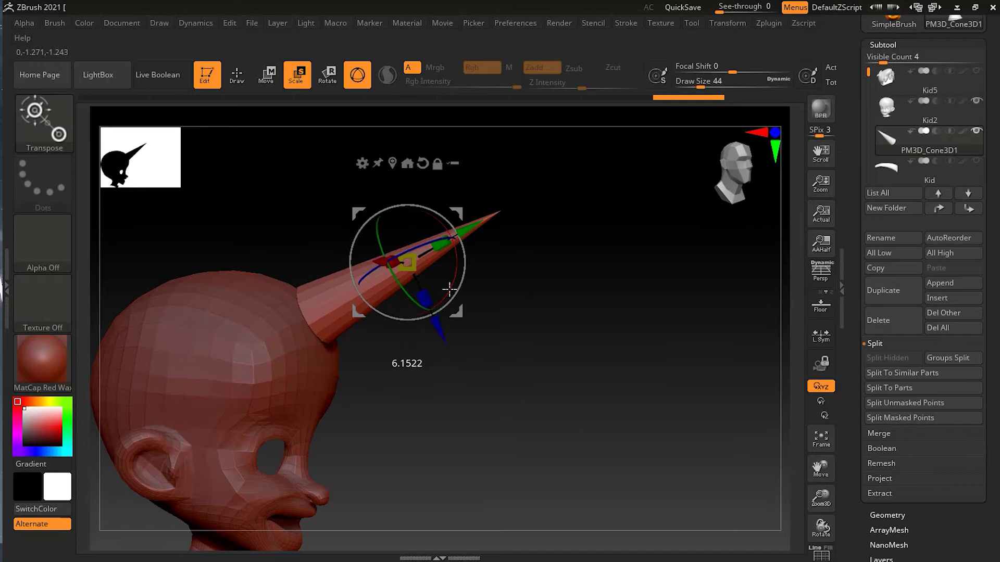
{"action": "left_click_drag", "start_coordinate": [439, 330], "coordinate": [443, 338]}
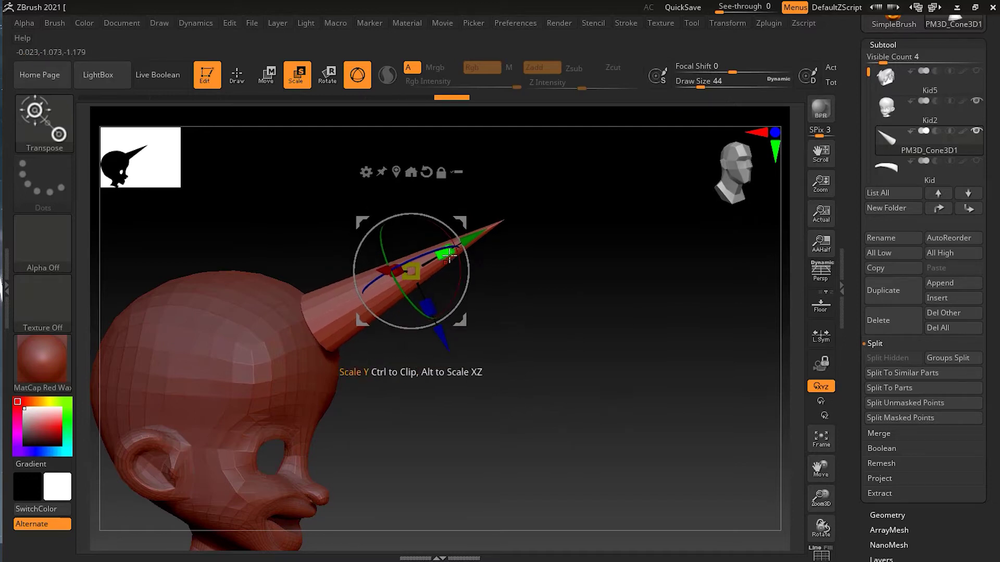
{"action": "left_click_drag", "start_coordinate": [467, 238], "coordinate": [454, 246]}
{"action": "left_click_drag", "start_coordinate": [682, 313], "coordinate": [516, 297]}
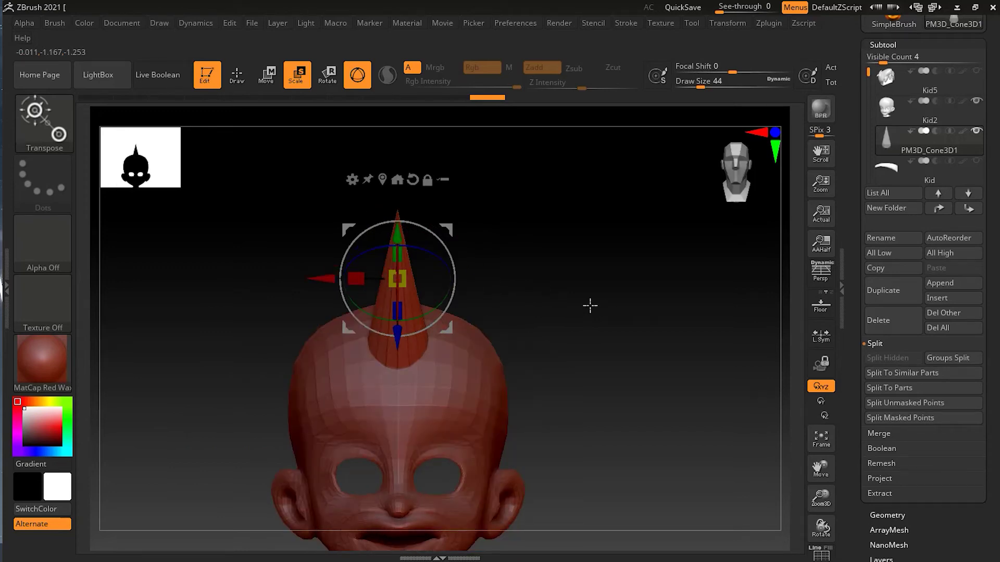
{"action": "key", "text": "q"}
{"action": "mouse_move", "coordinate": [602, 336]}
{"action": "left_mouse_down"}
{"action": "mouse_move", "coordinate": [585, 344]}
{"action": "mouse_move", "coordinate": [698, 416]}
{"action": "mouse_move", "coordinate": [679, 353]}
{"action": "mouse_move", "coordinate": [681, 362]}
{"action": "mouse_move", "coordinate": [649, 368]}
{"action": "mouse_move", "coordinate": [651, 357]}
{"action": "mouse_move", "coordinate": [602, 315]}
{"action": "mouse_move", "coordinate": [672, 340]}
{"action": "left_mouse_up"}
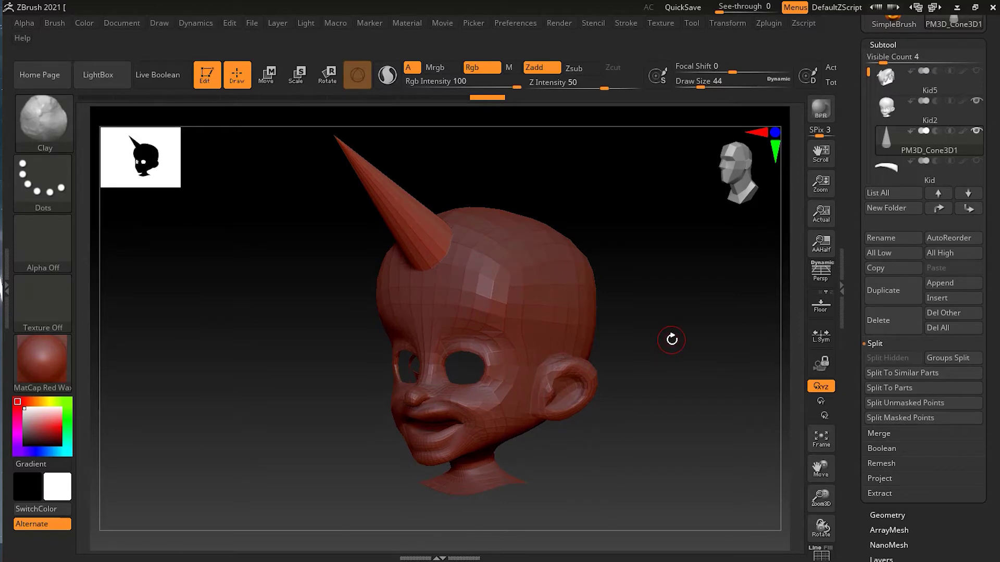
{"action": "left_click_drag", "start_coordinate": [671, 339], "coordinate": [673, 388]}
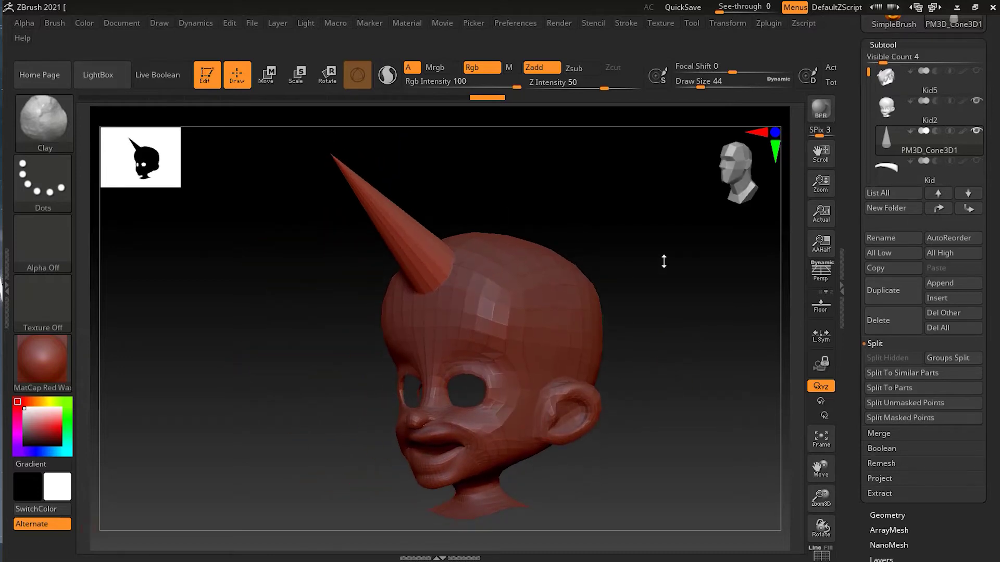
{"action": "mouse_move", "coordinate": [664, 262]}
{"action": "left_mouse_down"}
{"action": "mouse_move", "coordinate": [654, 261]}
{"action": "mouse_move", "coordinate": [676, 264]}
{"action": "mouse_move", "coordinate": [668, 264]}
{"action": "left_mouse_up"}
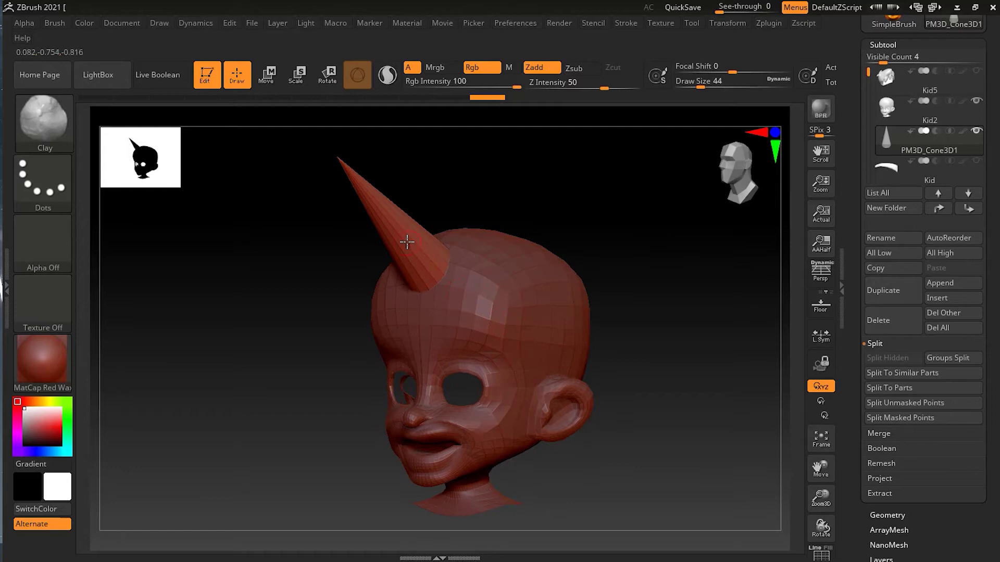
Make the Kid2 head the active subtool, directly above the cone in the subtool order
{"action": "mouse_move", "coordinate": [923, 121]}
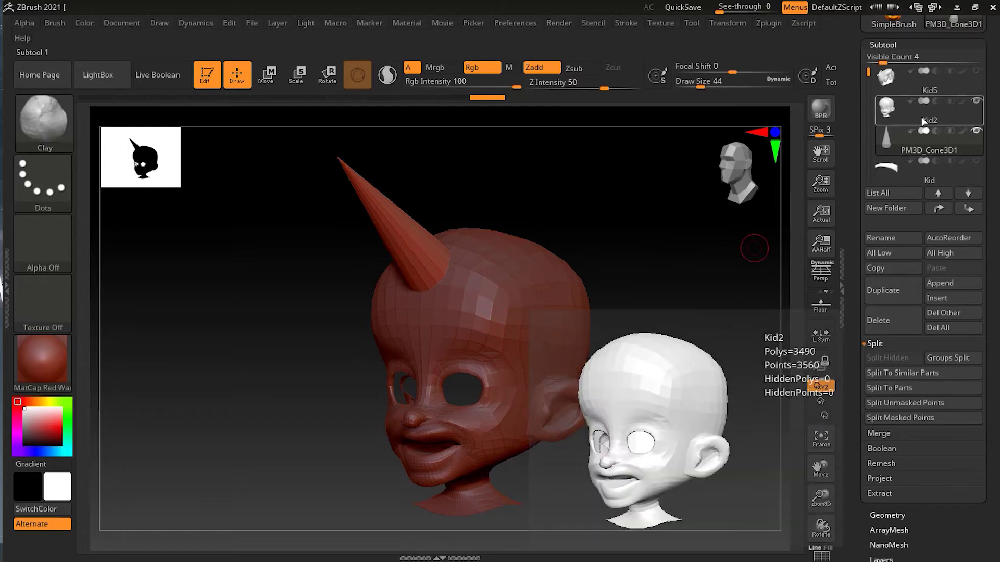
{"action": "left_click", "coordinate": [923, 121]}
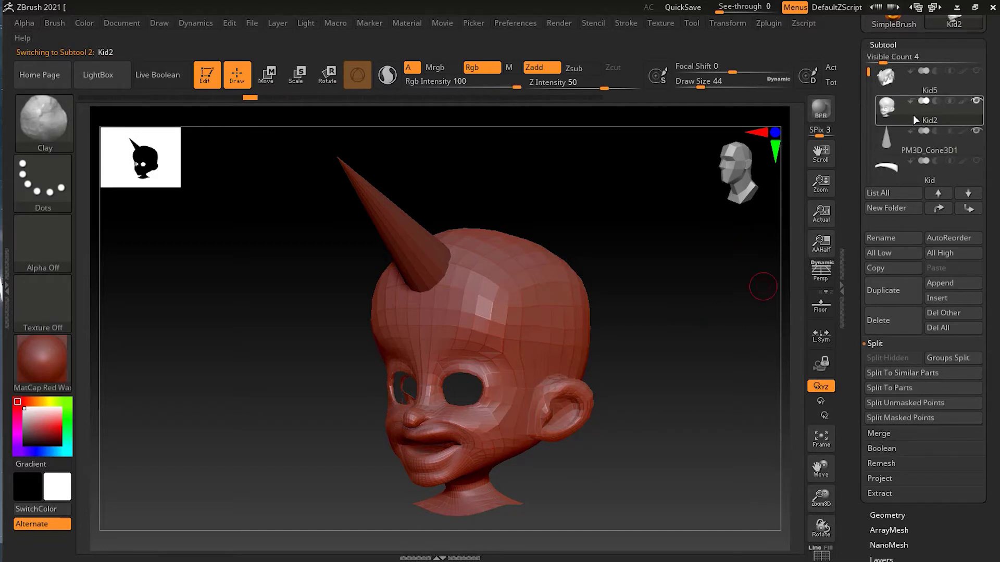
{"action": "mouse_move", "coordinate": [912, 151]}
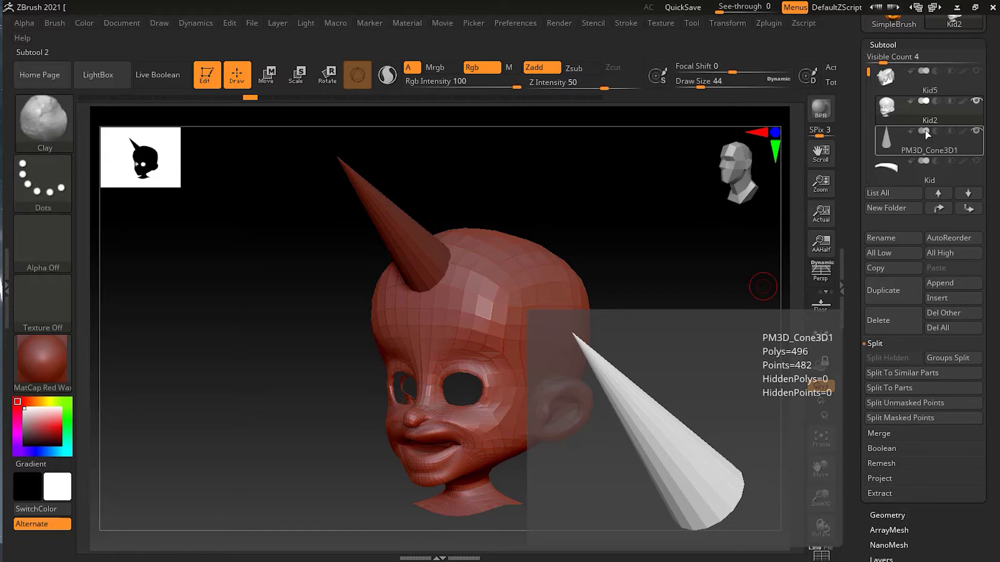
{"action": "left_click", "coordinate": [911, 118]}
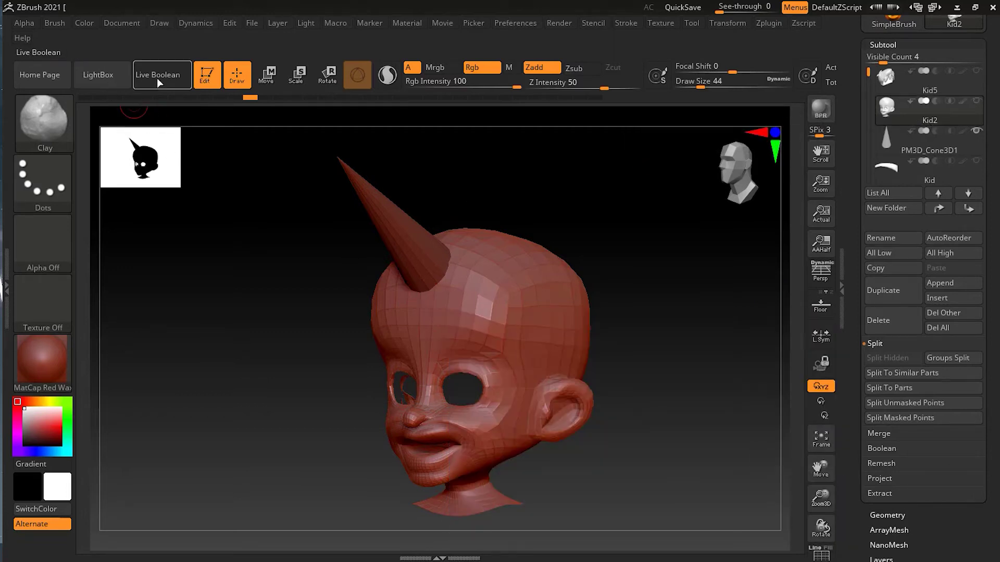
Turn on Live Boolean and try the cone's subtraction mode, restoring it to addition
{"action": "left_click", "coordinate": [157, 78]}
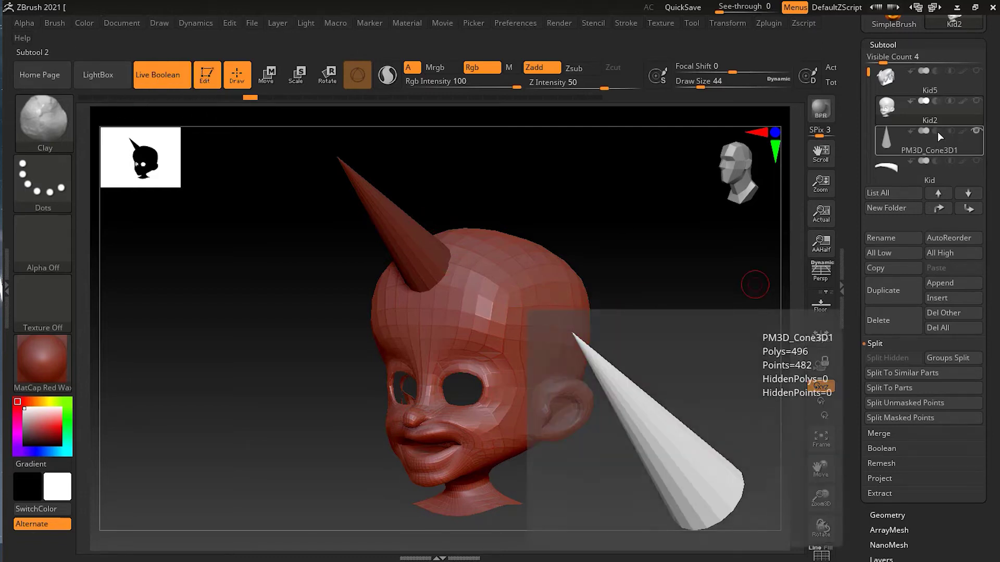
{"action": "left_click", "coordinate": [937, 133]}
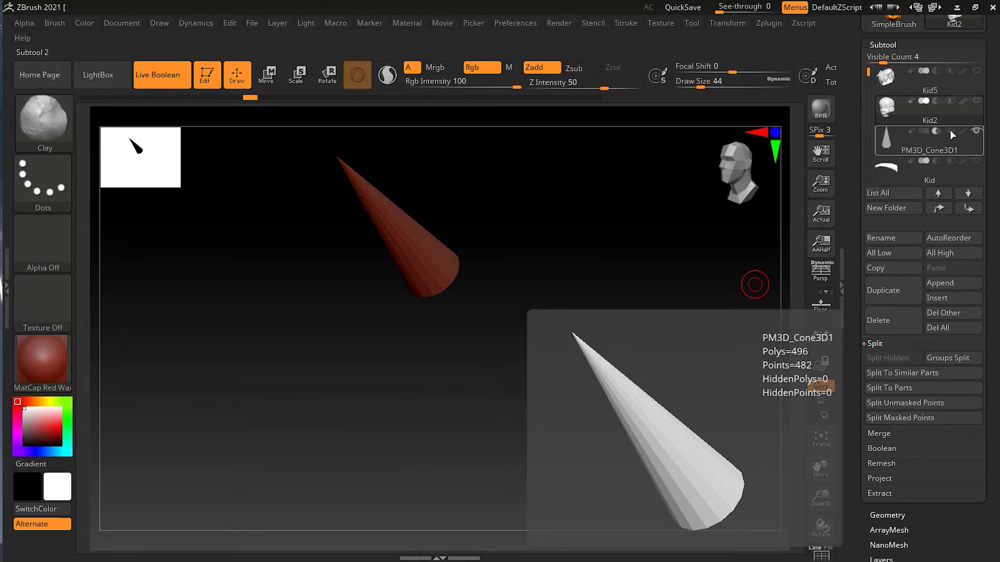
{"action": "left_click", "coordinate": [933, 130]}
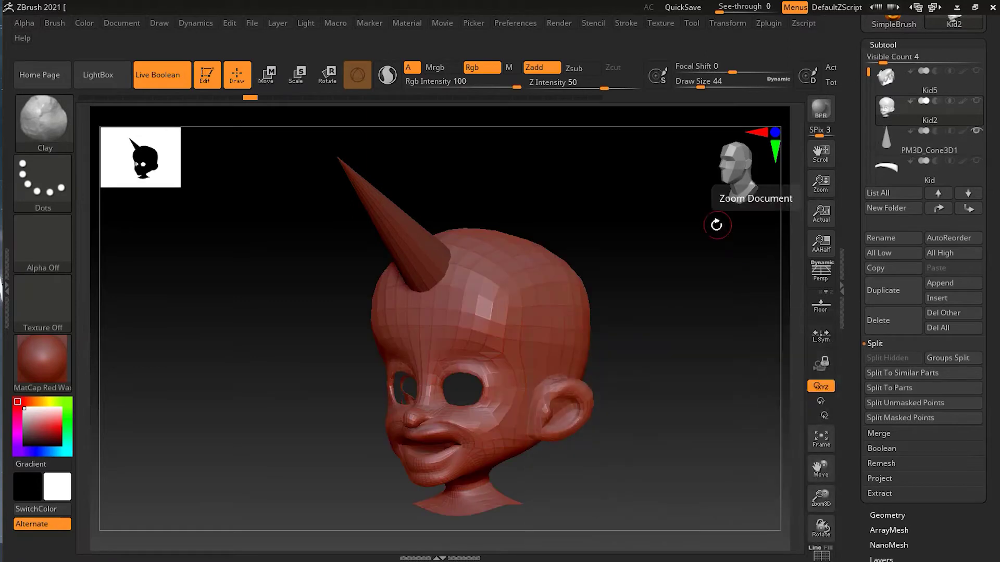
Merge the Kid2 head down with the cone beneath it into a single subtool
{"action": "mouse_move", "coordinate": [909, 121]}
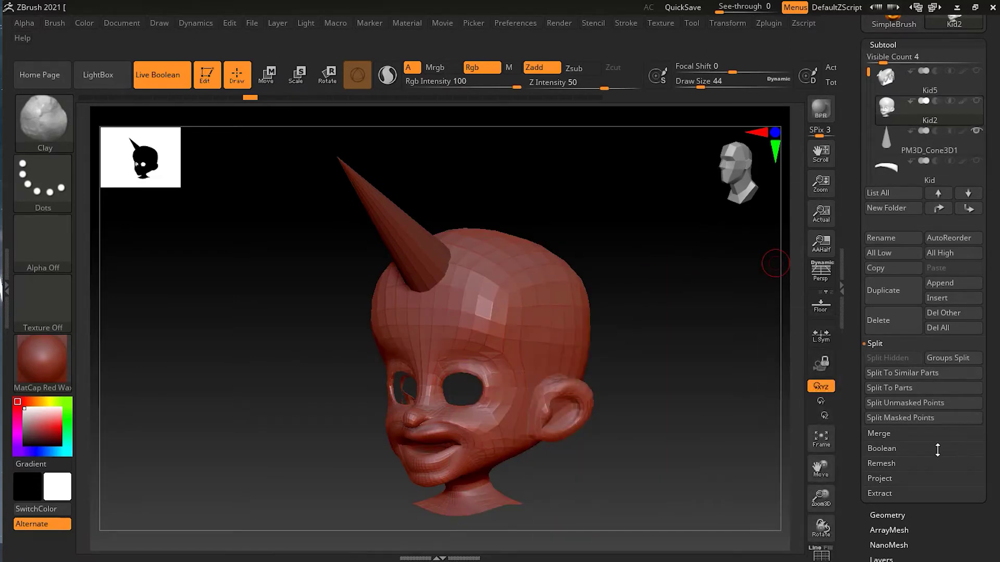
{"action": "left_click", "coordinate": [886, 434]}
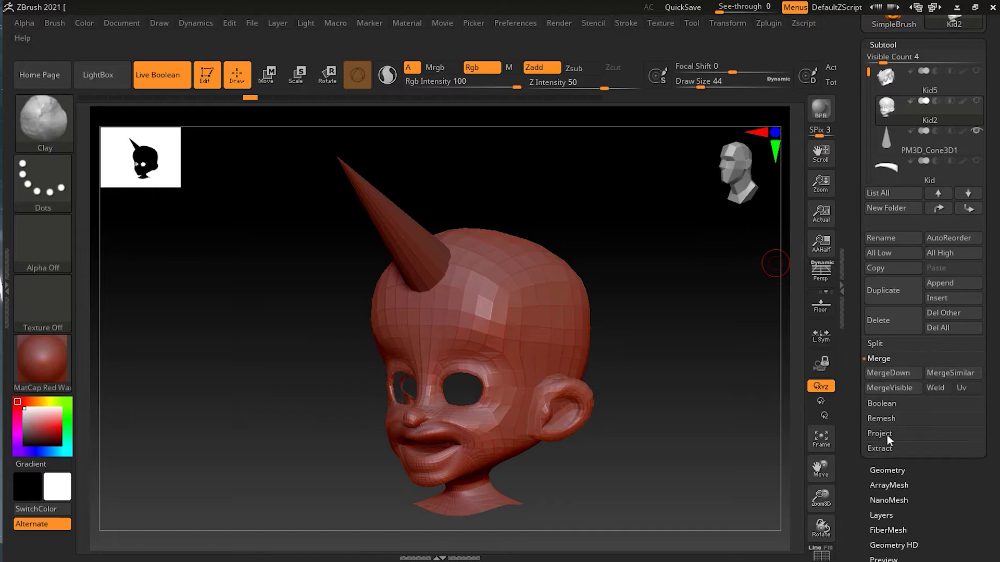
{"action": "left_click", "coordinate": [894, 374]}
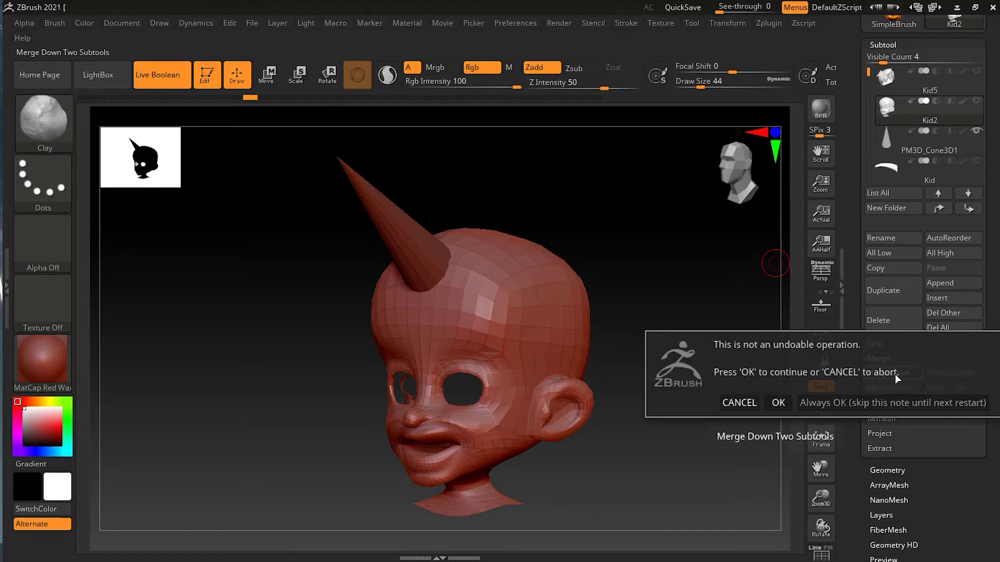
{"action": "left_click", "coordinate": [779, 403]}
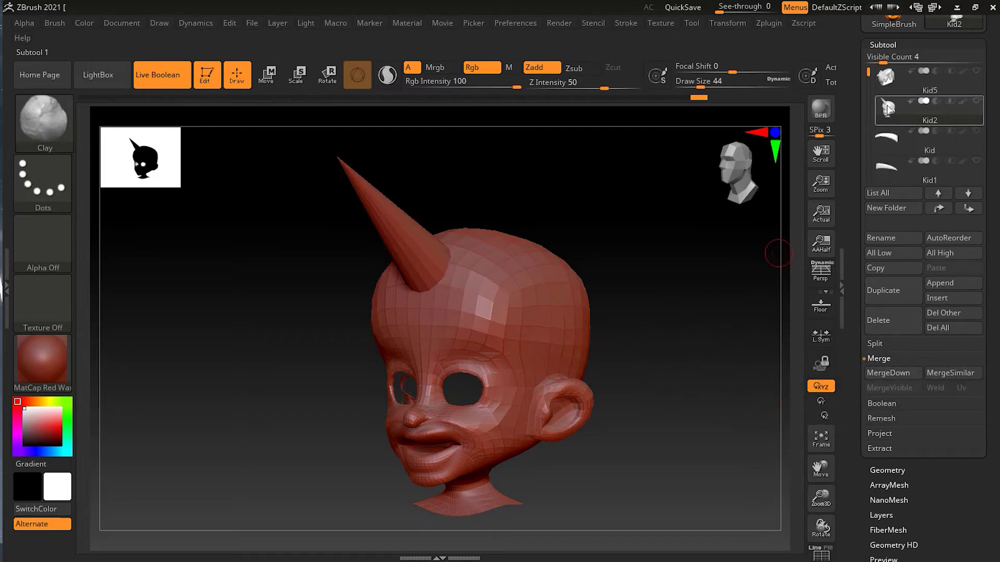
{"action": "mouse_move", "coordinate": [719, 252]}
{"action": "left_mouse_down"}
{"action": "mouse_move", "coordinate": [692, 259]}
{"action": "mouse_move", "coordinate": [710, 258]}
{"action": "mouse_move", "coordinate": [705, 252]}
{"action": "left_mouse_up"}
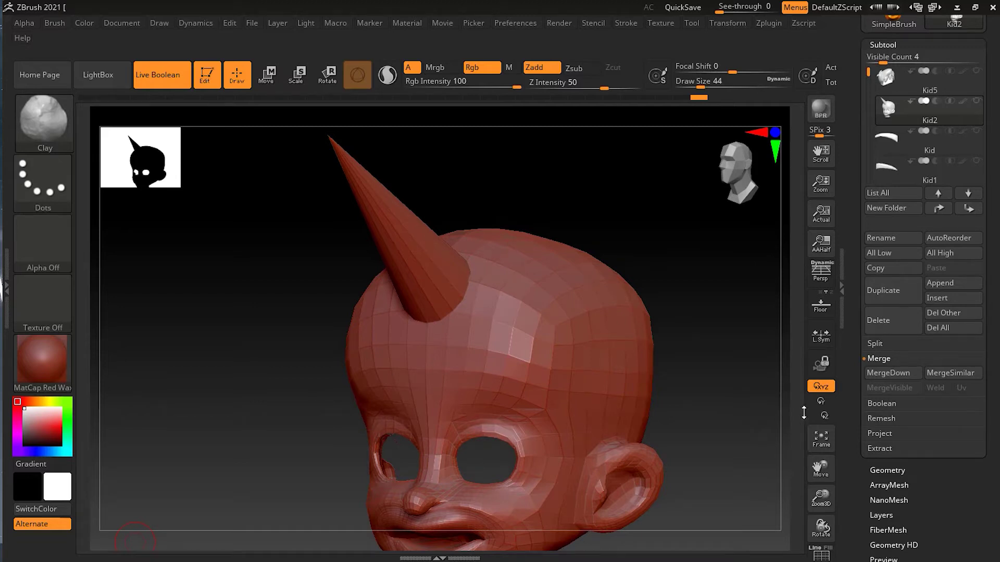
Convert the merged head and horn into a single DynaMesh at resolution 128
{"action": "left_click", "coordinate": [898, 470]}
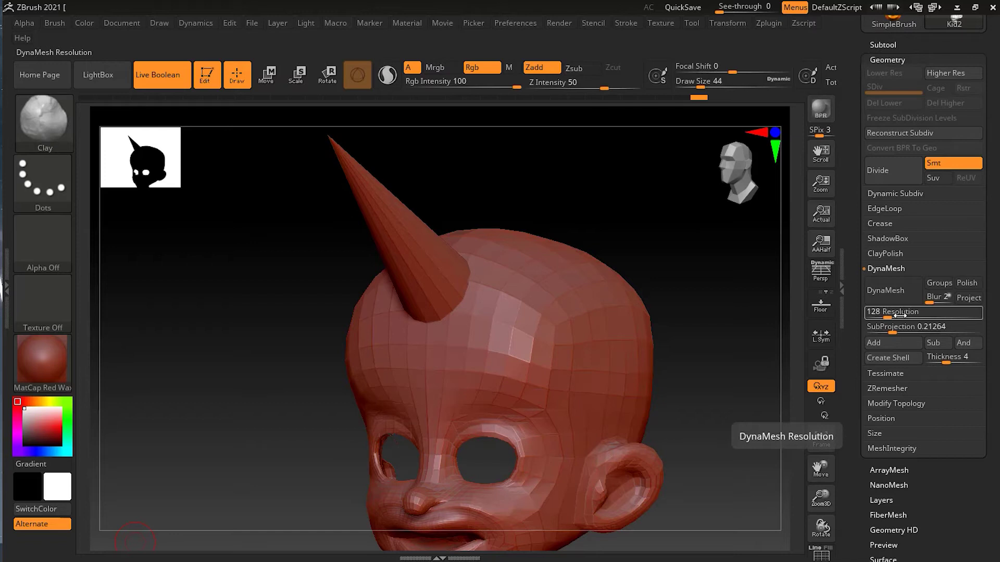
{"action": "left_click", "coordinate": [891, 289]}
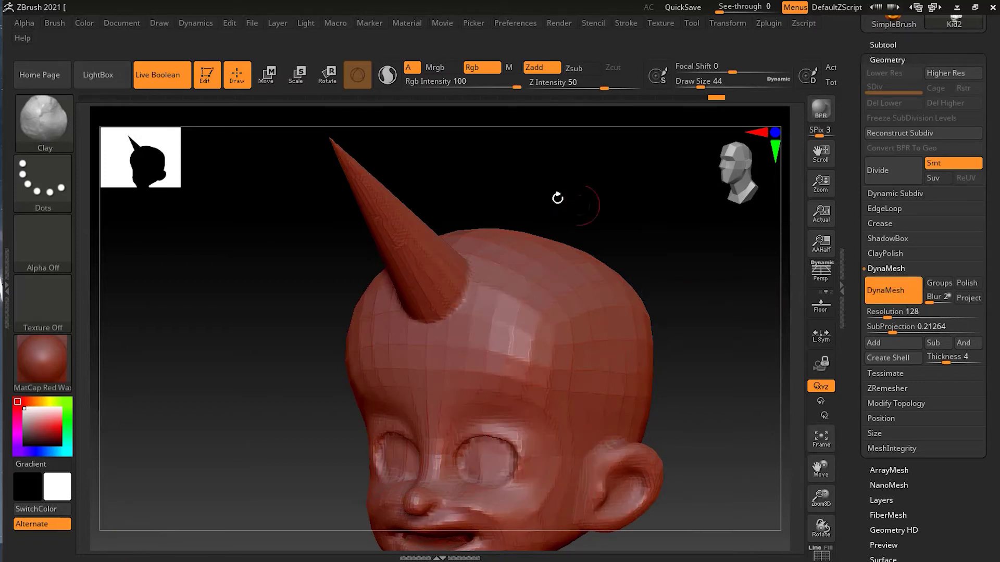
Smooth the seam around the horn's base on all sides so it blends into the forehead
{"action": "right_click_drag", "start_coordinate": [557, 197], "coordinate": [524, 188], "text": "ctrl"}
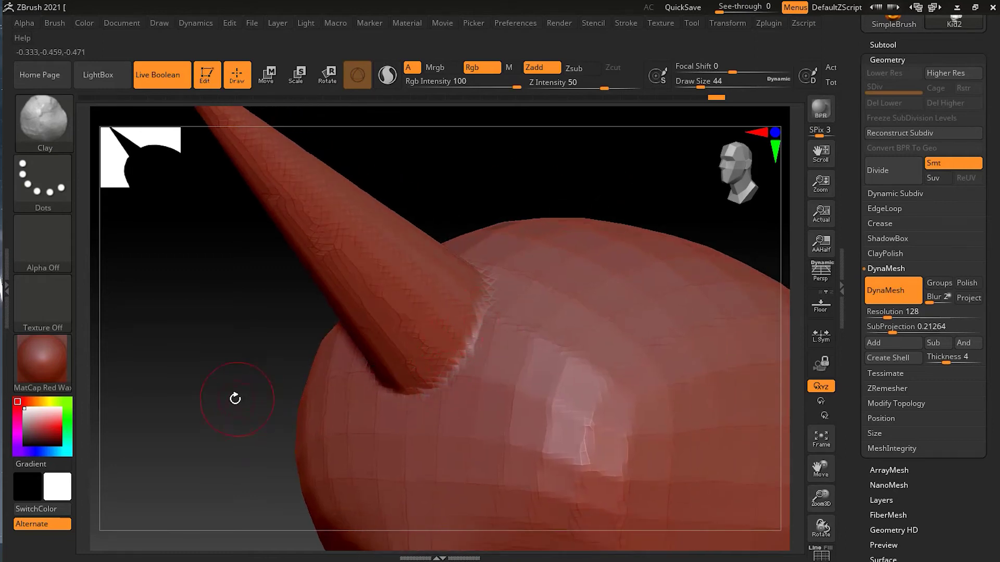
{"action": "mouse_move", "coordinate": [235, 399]}
{"action": "left_mouse_down"}
{"action": "mouse_move", "coordinate": [333, 402]}
{"action": "mouse_move", "coordinate": [223, 404]}
{"action": "left_mouse_up"}
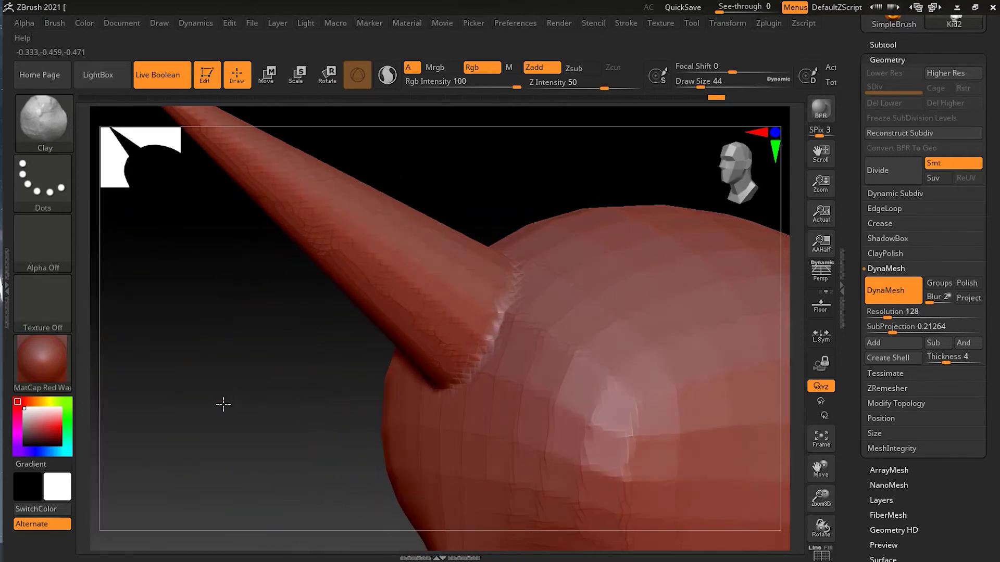
{"action": "right_click_drag", "start_coordinate": [223, 404], "coordinate": [223, 400]}
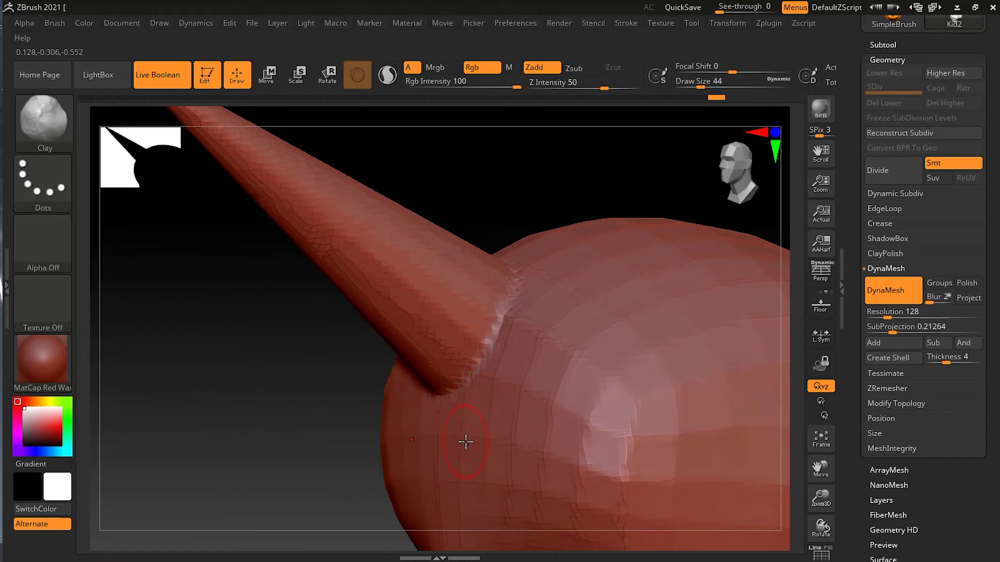
{"action": "key", "text": "shift"}
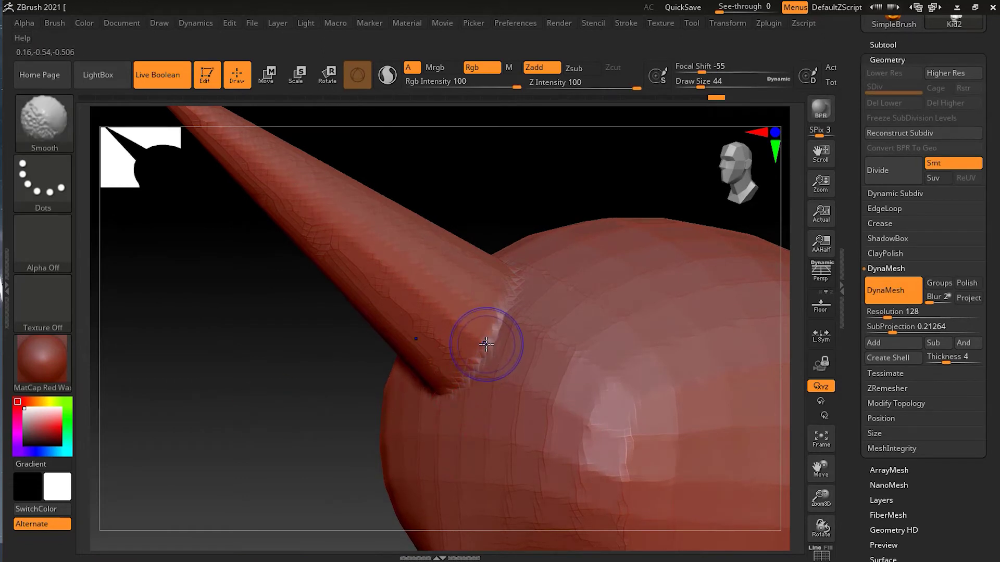
{"action": "left_click_drag", "start_coordinate": [486, 345], "coordinate": [474, 370], "text": "shift"}
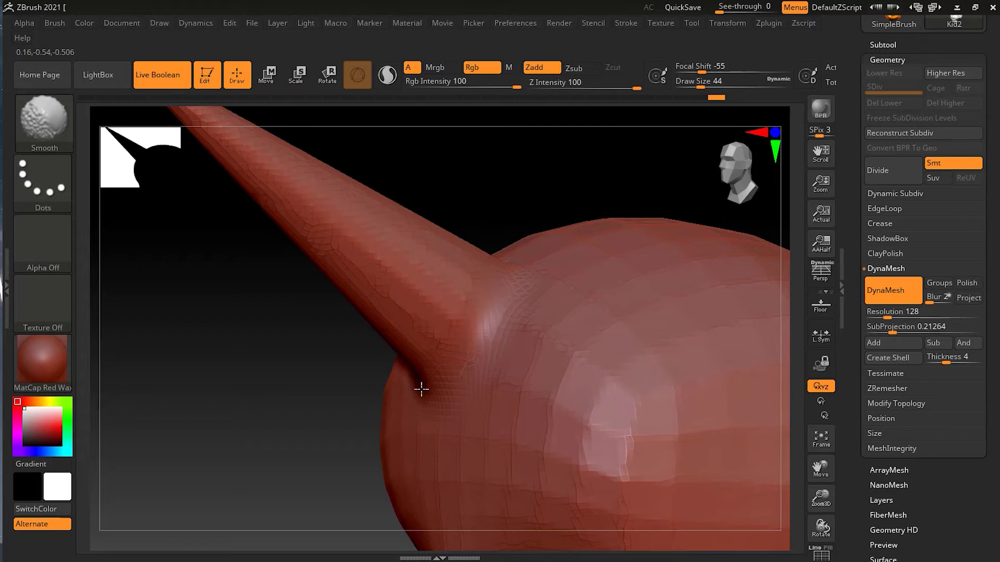
{"action": "mouse_move", "coordinate": [421, 389]}
{"action": "right_mouse_down"}
{"action": "mouse_move", "coordinate": [321, 416]}
{"action": "mouse_move", "coordinate": [359, 424]}
{"action": "mouse_move", "coordinate": [425, 316]}
{"action": "right_mouse_up"}
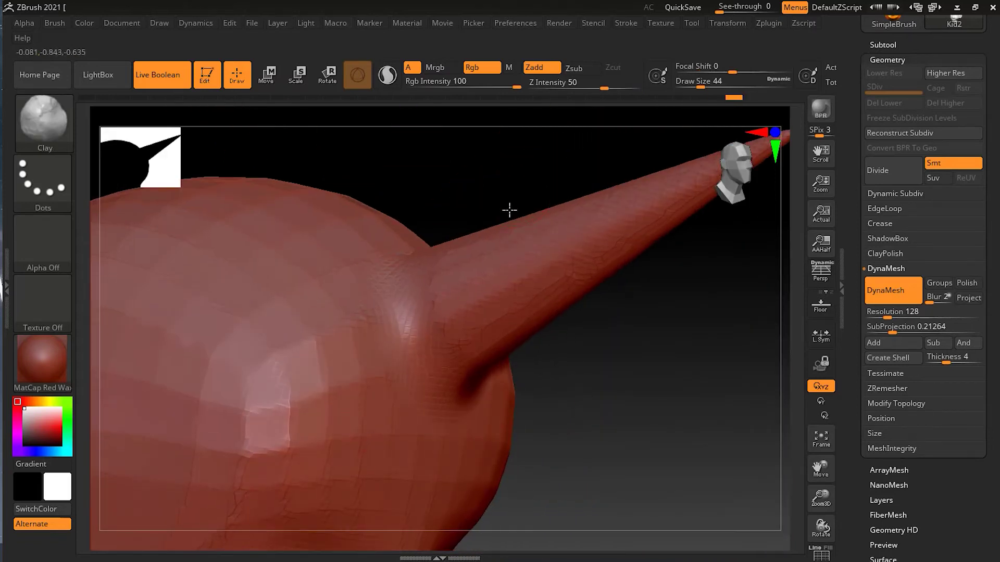
{"action": "right_click_drag", "start_coordinate": [509, 210], "coordinate": [475, 266]}
{"action": "key", "text": "shift"}
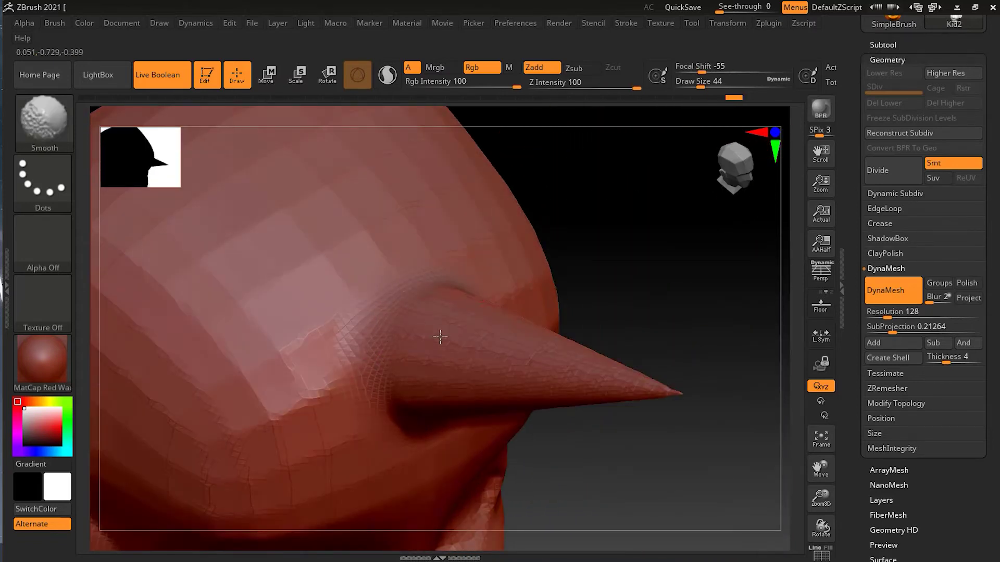
{"action": "right_click_drag", "start_coordinate": [670, 401], "coordinate": [658, 350]}
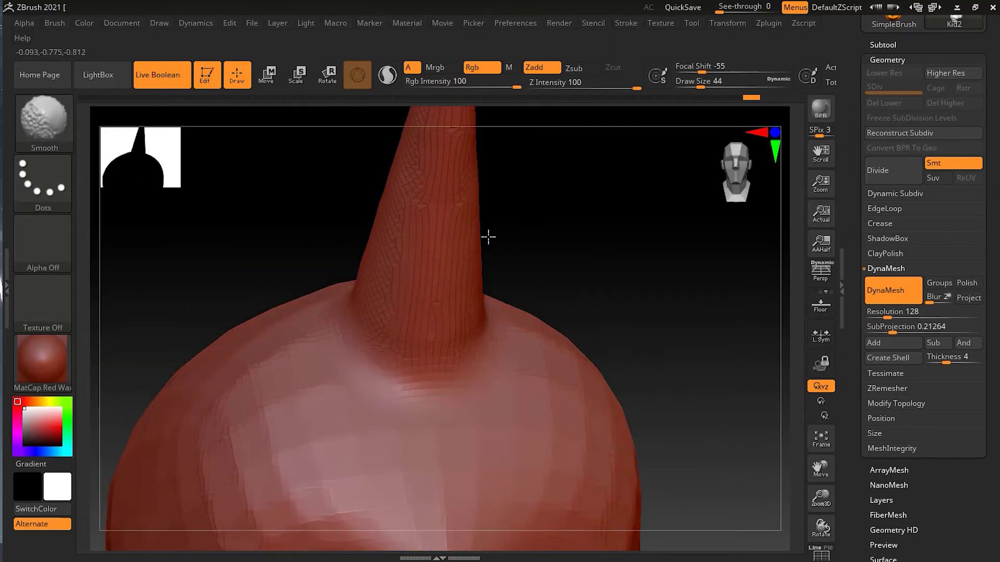
{"action": "mouse_move", "coordinate": [488, 237]}
{"action": "right_mouse_down"}
{"action": "mouse_move", "coordinate": [552, 243]}
{"action": "mouse_move", "coordinate": [607, 214]}
{"action": "mouse_move", "coordinate": [557, 216]}
{"action": "mouse_move", "coordinate": [601, 294]}
{"action": "right_mouse_up"}
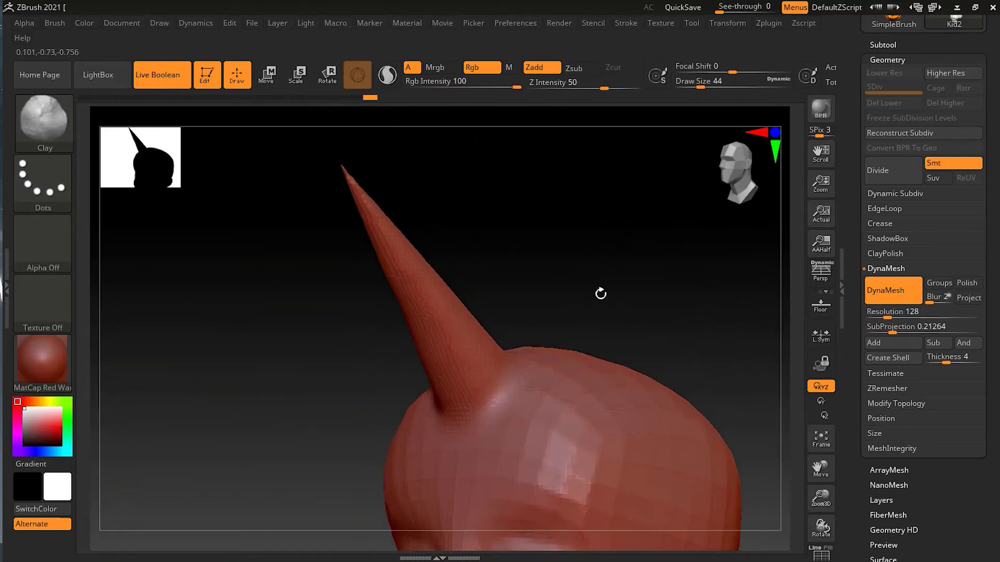
Smooth the upper part of the horn toward its tip and update the DynaMesh
{"action": "key", "text": "shift"}
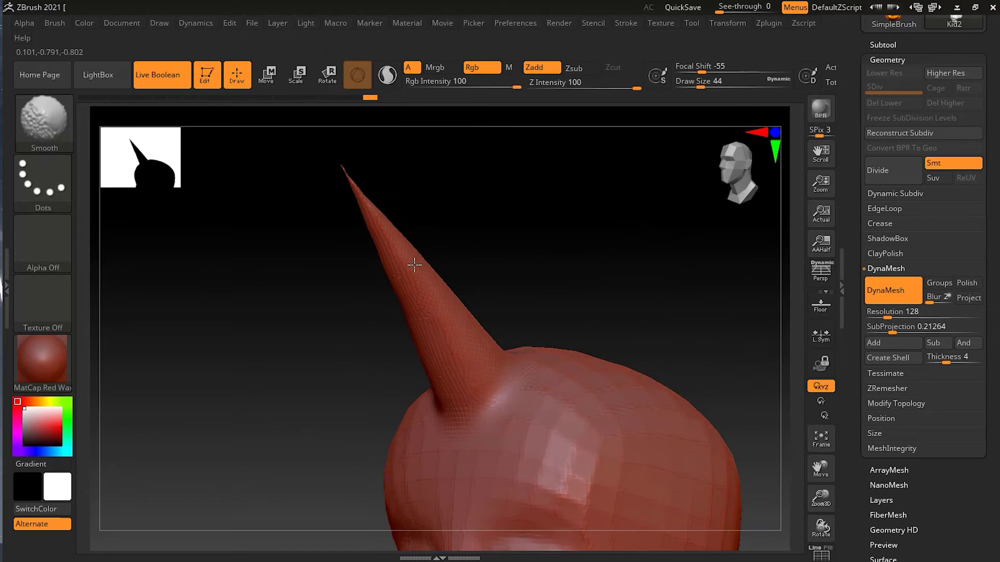
{"action": "mouse_move", "coordinate": [585, 263]}
{"action": "right_mouse_down"}
{"action": "mouse_move", "coordinate": [531, 273]}
{"action": "mouse_move", "coordinate": [591, 263]}
{"action": "right_mouse_up"}
{"action": "key", "text": "ctrl"}
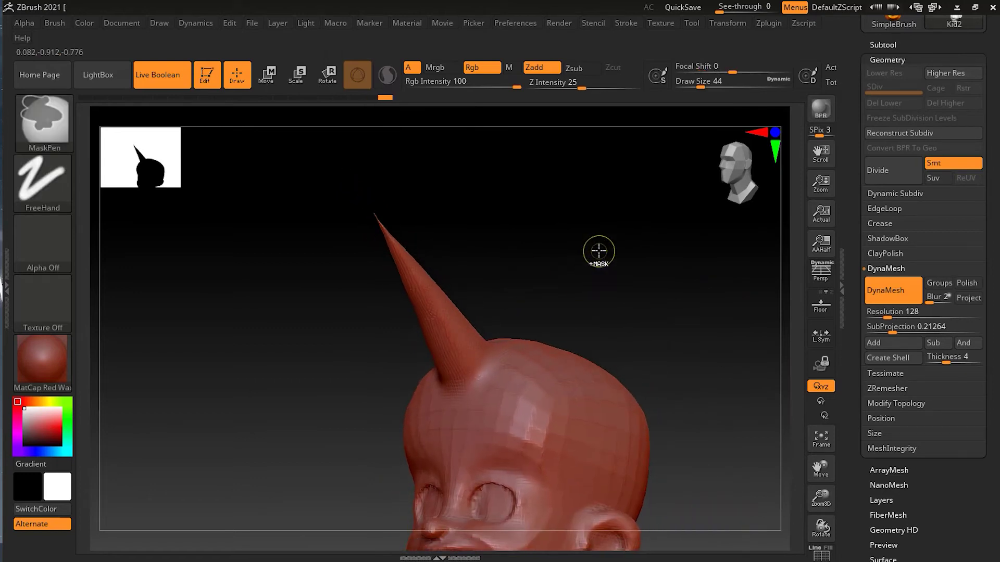
{"action": "left_click_drag", "start_coordinate": [582, 197], "coordinate": [668, 299], "text": "ctrl"}
{"action": "mouse_move", "coordinate": [677, 306]}
{"action": "right_mouse_down"}
{"action": "mouse_move", "coordinate": [580, 255]}
{"action": "mouse_move", "coordinate": [678, 298]}
{"action": "mouse_move", "coordinate": [663, 351]}
{"action": "mouse_move", "coordinate": [687, 360]}
{"action": "right_mouse_up"}
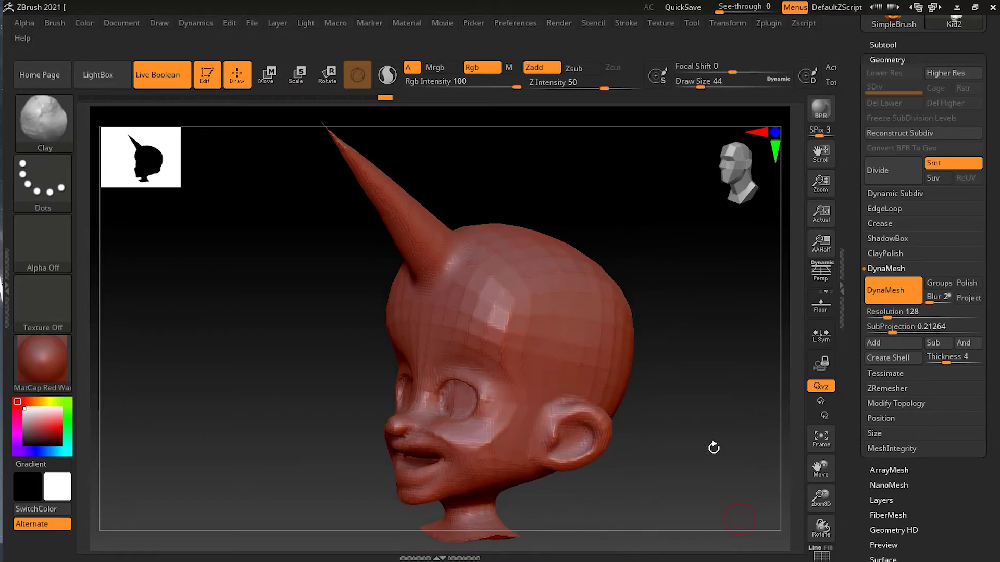
Examine the head's polygon wireframe around the horn's base, then hide it and inspect the whole fused head
{"action": "key", "text": "shift+f"}
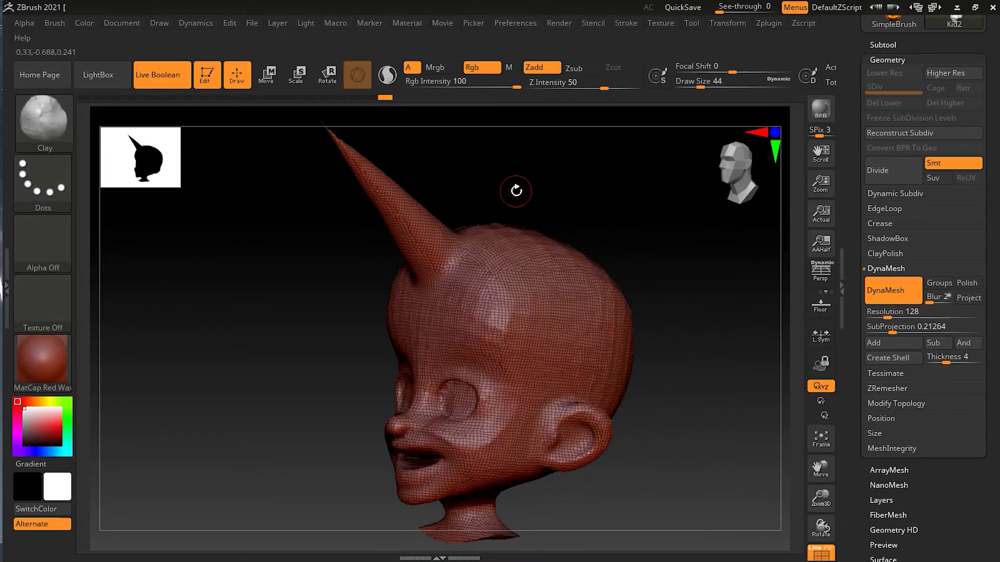
{"action": "right_click_drag", "start_coordinate": [516, 191], "coordinate": [698, 197], "text": "ctrl"}
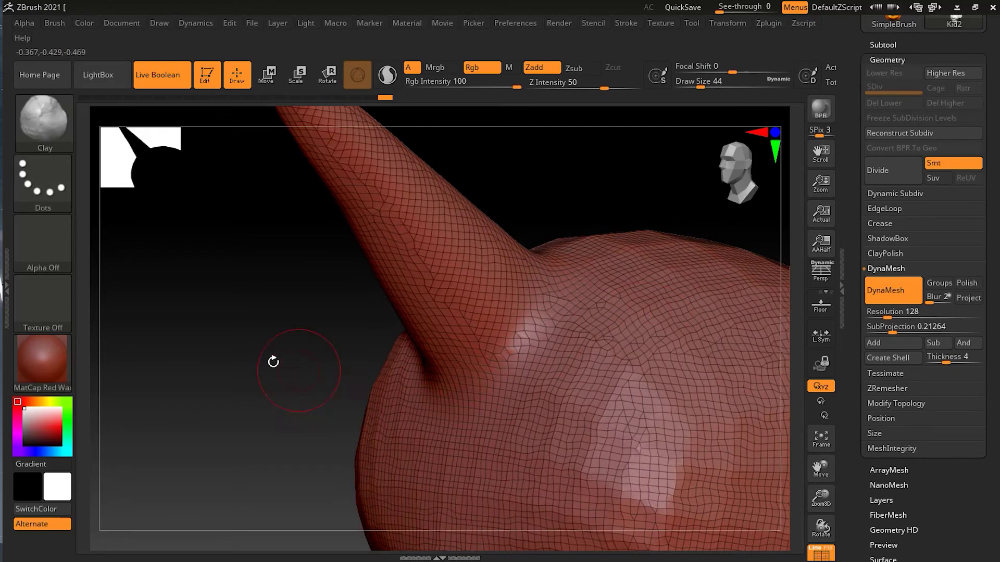
{"action": "right_click_drag", "start_coordinate": [273, 362], "coordinate": [772, 490]}
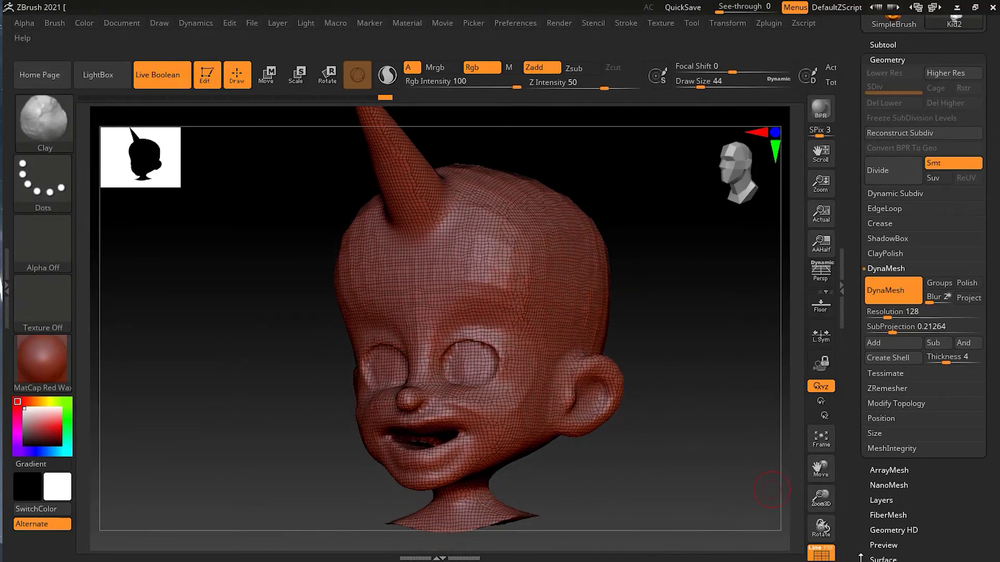
{"action": "left_click", "coordinate": [826, 556]}
{"action": "right_click_drag", "start_coordinate": [758, 375], "coordinate": [692, 404]}
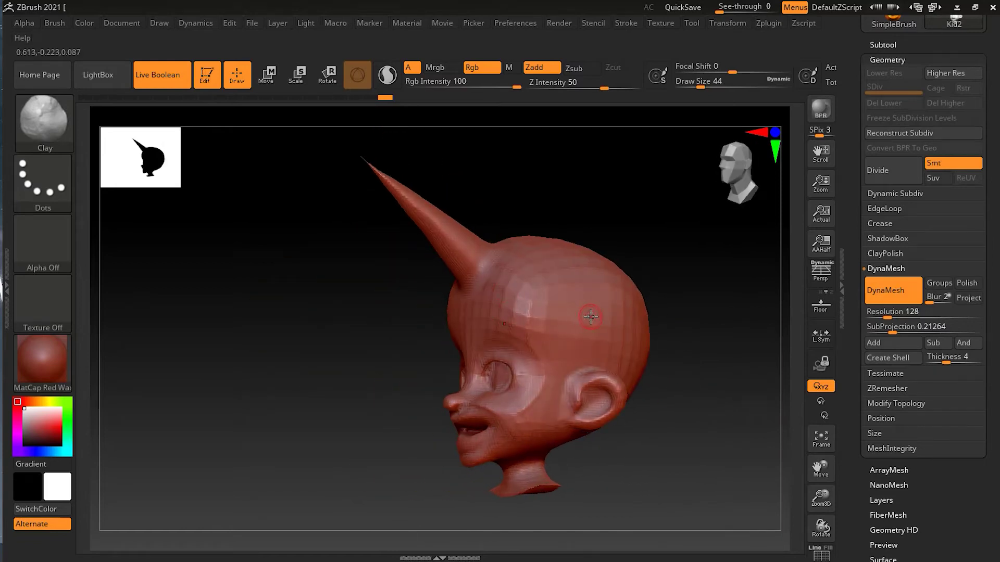
{"action": "right_click_drag", "start_coordinate": [637, 469], "coordinate": [689, 430]}
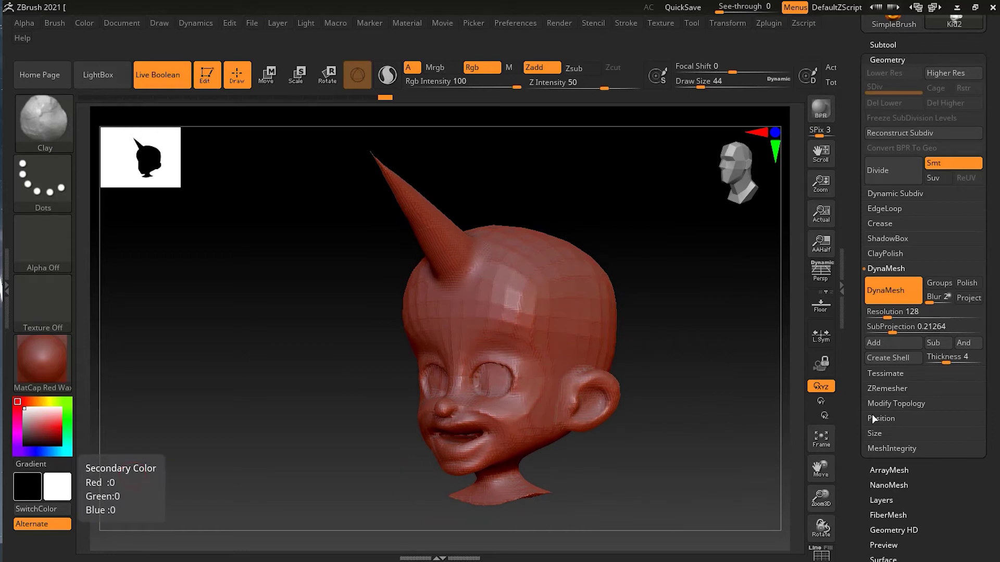
{"action": "right_click_drag", "start_coordinate": [676, 426], "coordinate": [774, 382]}
Append a Cylinder3D as a new subtool and turn on perspective view
{"action": "left_click", "coordinate": [883, 44]}
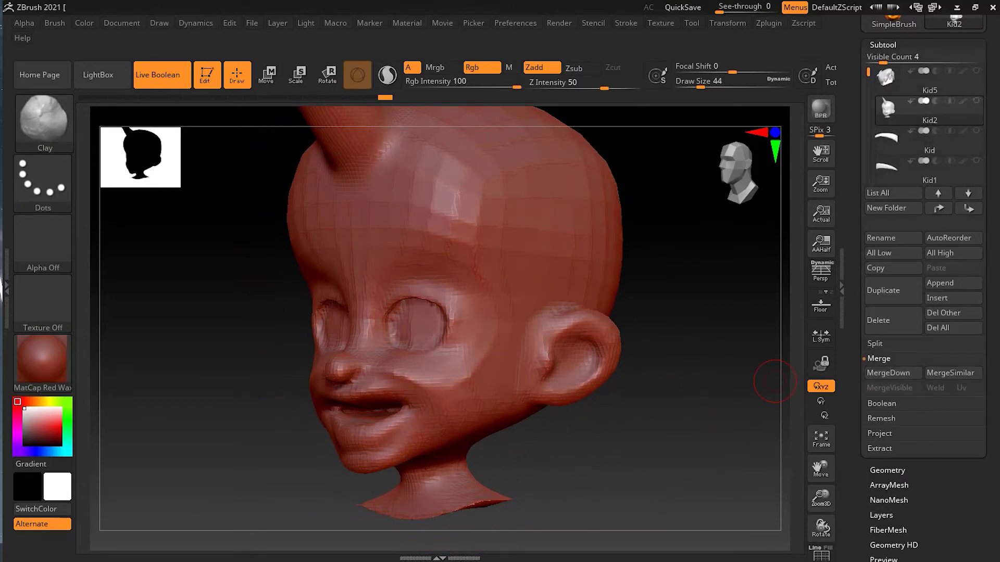
{"action": "left_click", "coordinate": [944, 285]}
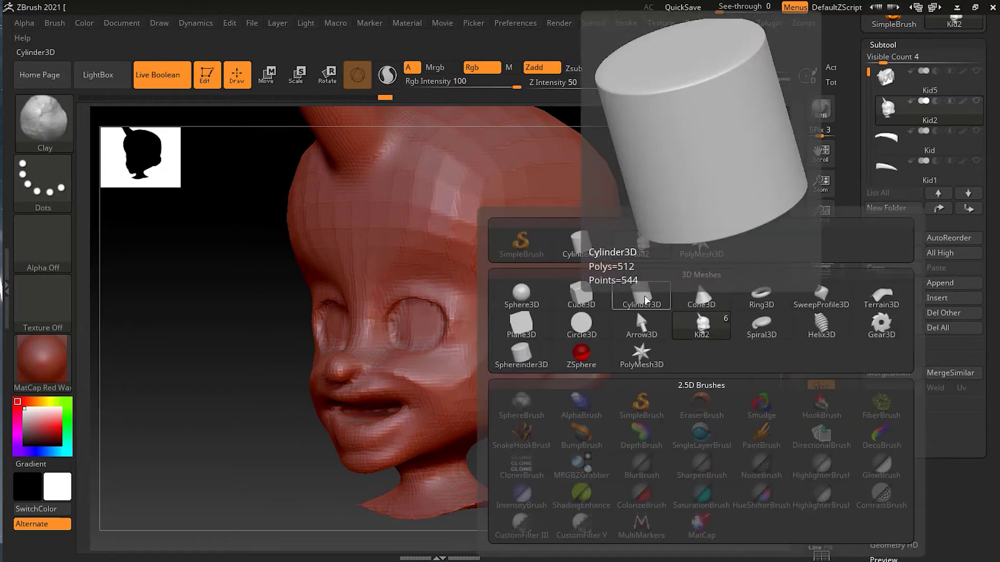
{"action": "left_click", "coordinate": [645, 296]}
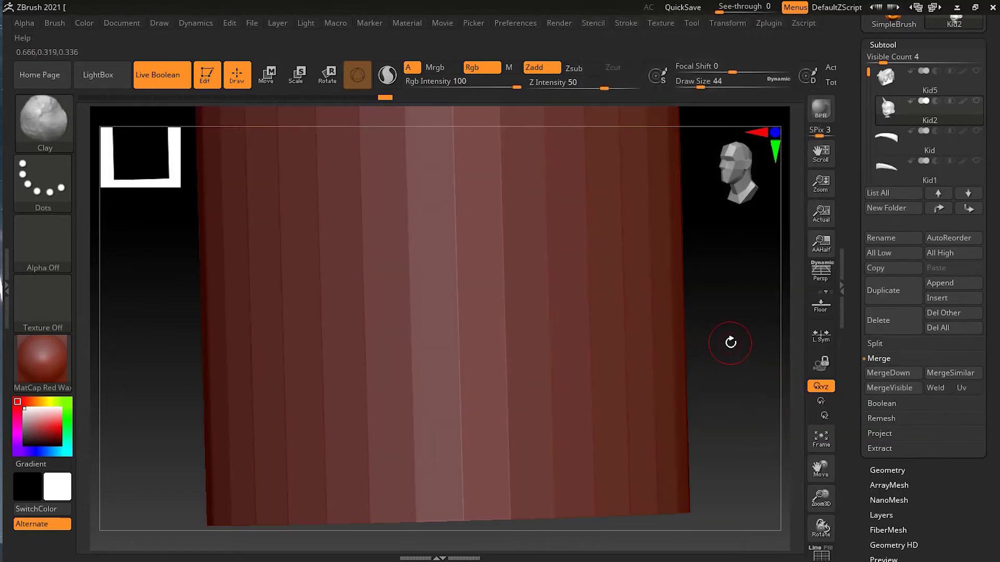
{"action": "left_click_drag", "start_coordinate": [730, 342], "coordinate": [635, 283], "text": "alt"}
{"action": "left_click_drag", "start_coordinate": [635, 283], "coordinate": [679, 415], "text": "alt"}
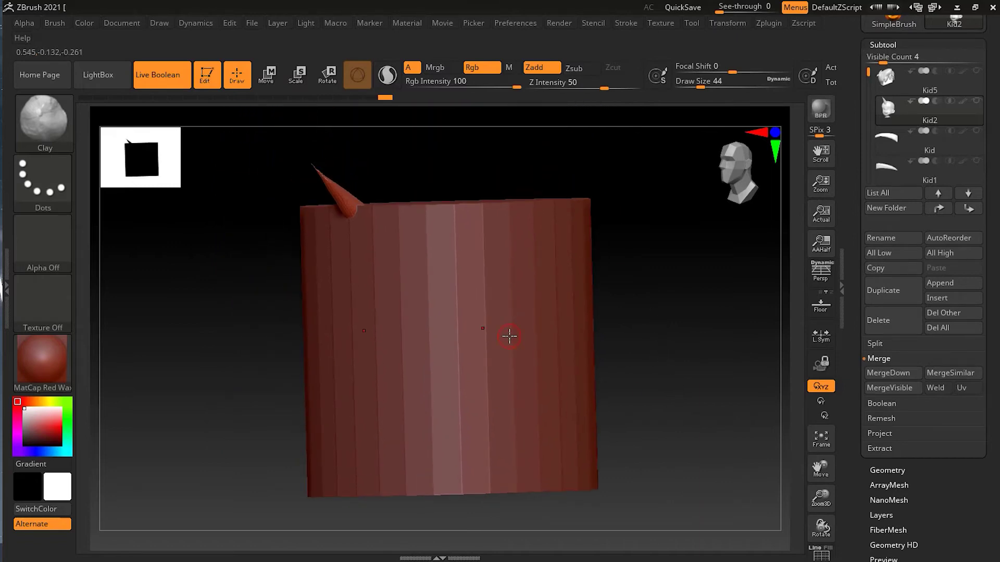
{"action": "left_click", "coordinate": [821, 271]}
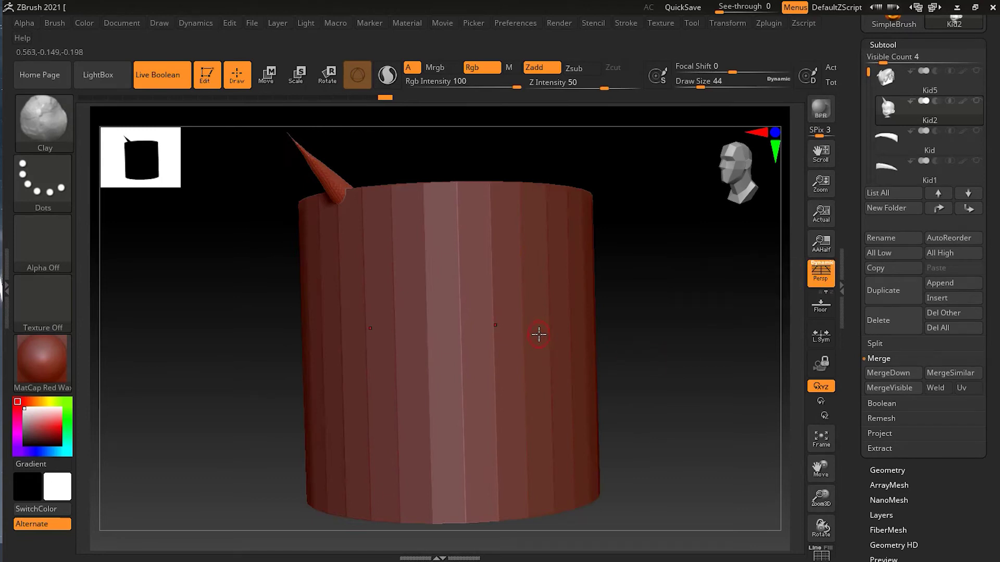
Switch to Scale mode, make PM3D_Cylinder3D1 the active subtool and move it directly below Kid2 in the subtool order
{"action": "key", "text": "e"}
{"action": "left_click_drag", "start_coordinate": [449, 348], "coordinate": [433, 398]}
{"action": "key", "text": "ctrl+z"}
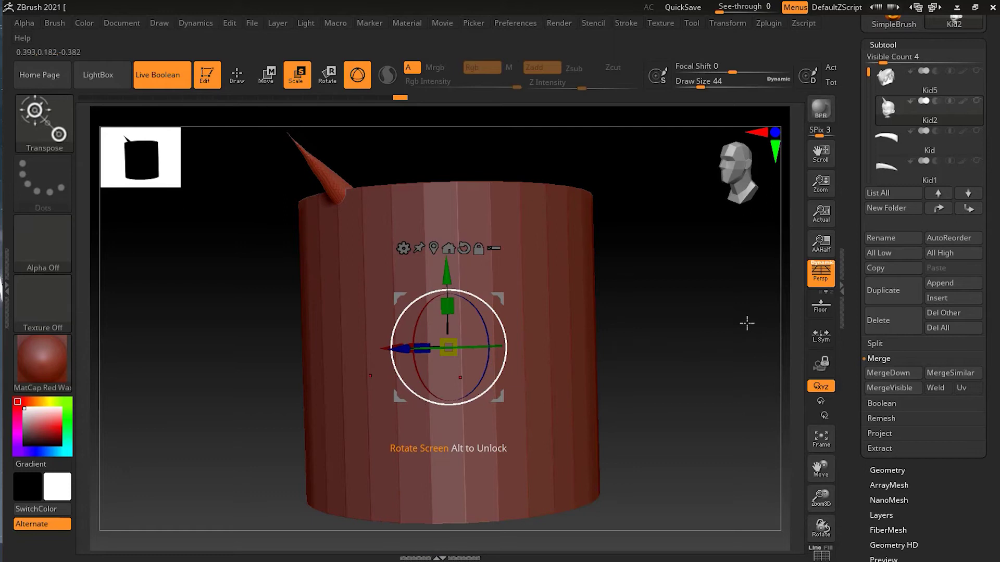
{"action": "scroll", "coordinate": [915, 130], "scroll_direction": "down", "scroll_amount": 3}
{"action": "left_click", "coordinate": [916, 140]}
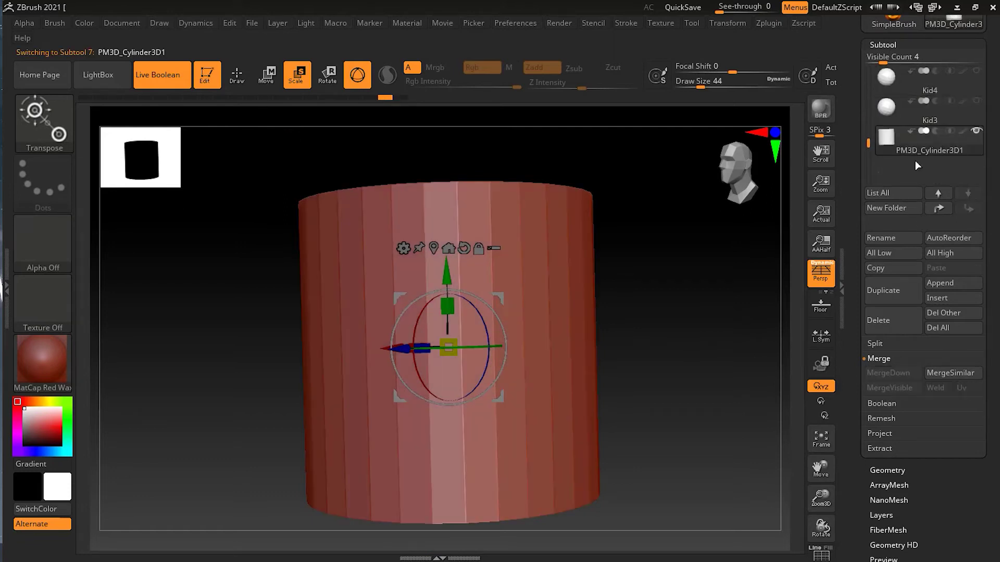
{"action": "left_click", "coordinate": [939, 209]}
{"action": "left_click", "coordinate": [939, 209]}
{"action": "left_click", "coordinate": [939, 208]}
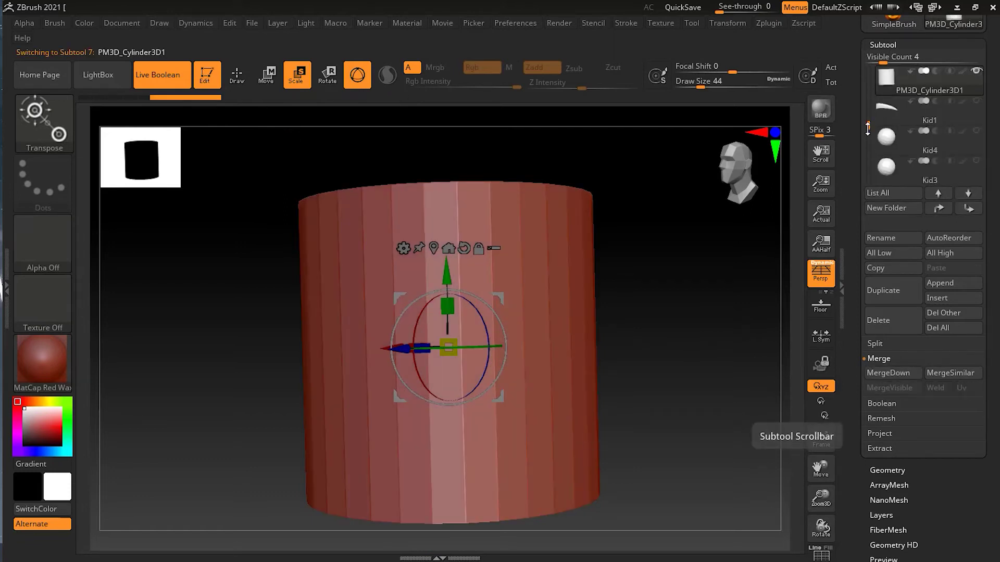
{"action": "left_click_drag", "start_coordinate": [868, 128], "coordinate": [870, 64]}
{"action": "left_click_drag", "start_coordinate": [913, 171], "coordinate": [913, 129]}
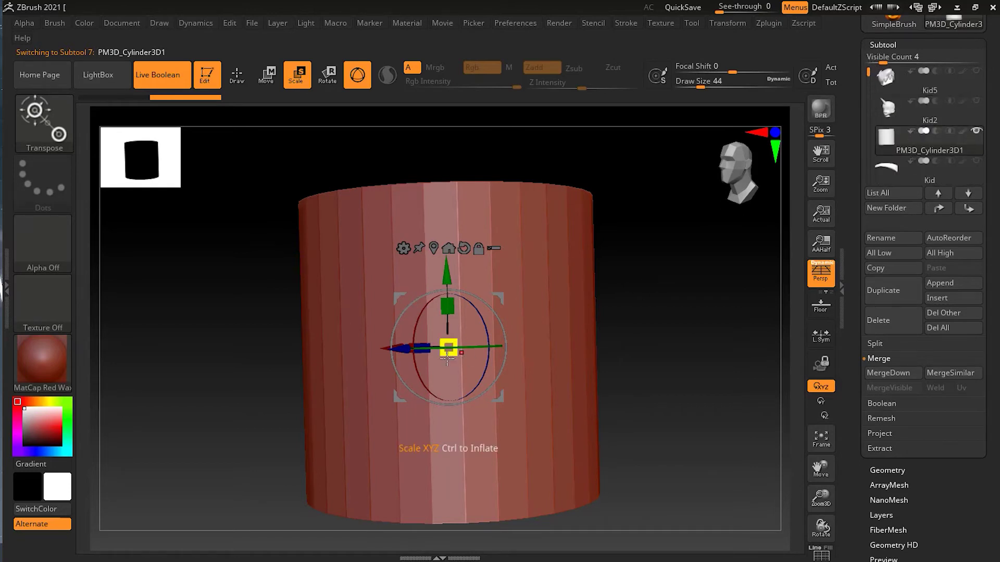
Scale the cylinder down uniformly, show the Kid2 head again and stretch the cylinder vertically through the head
{"action": "left_click_drag", "start_coordinate": [451, 358], "coordinate": [528, 155]}
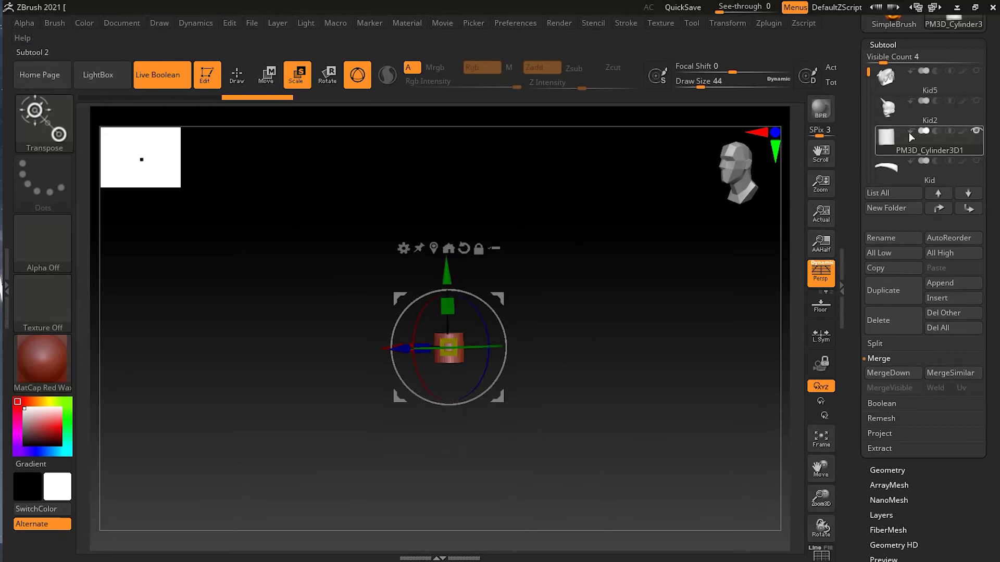
{"action": "left_click", "coordinate": [976, 100]}
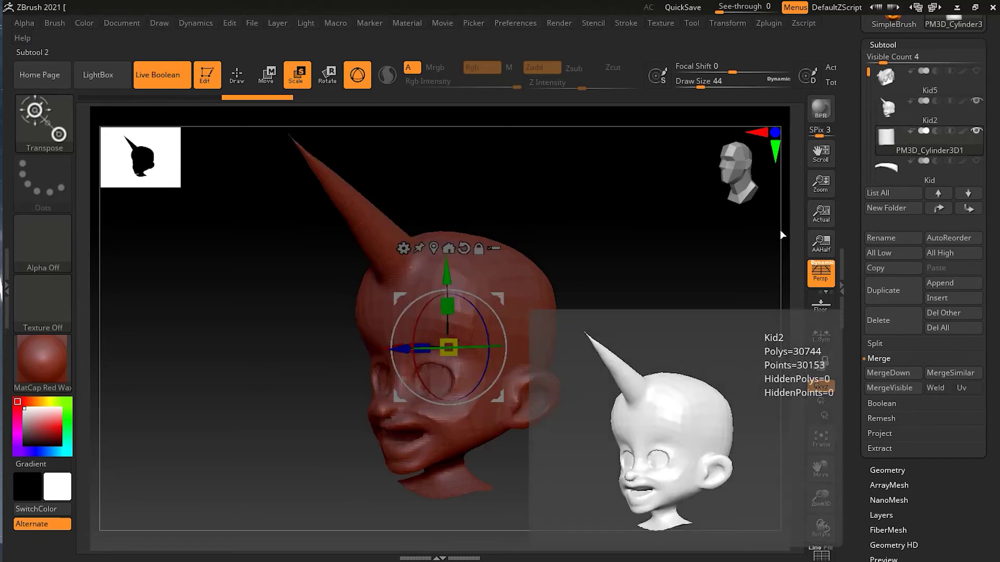
{"action": "left_click_drag", "start_coordinate": [447, 306], "coordinate": [455, 167]}
{"action": "mouse_move", "coordinate": [585, 337]}
{"action": "left_mouse_down"}
{"action": "mouse_move", "coordinate": [598, 323]}
{"action": "mouse_move", "coordinate": [611, 348]}
{"action": "mouse_move", "coordinate": [579, 347]}
{"action": "left_mouse_up"}
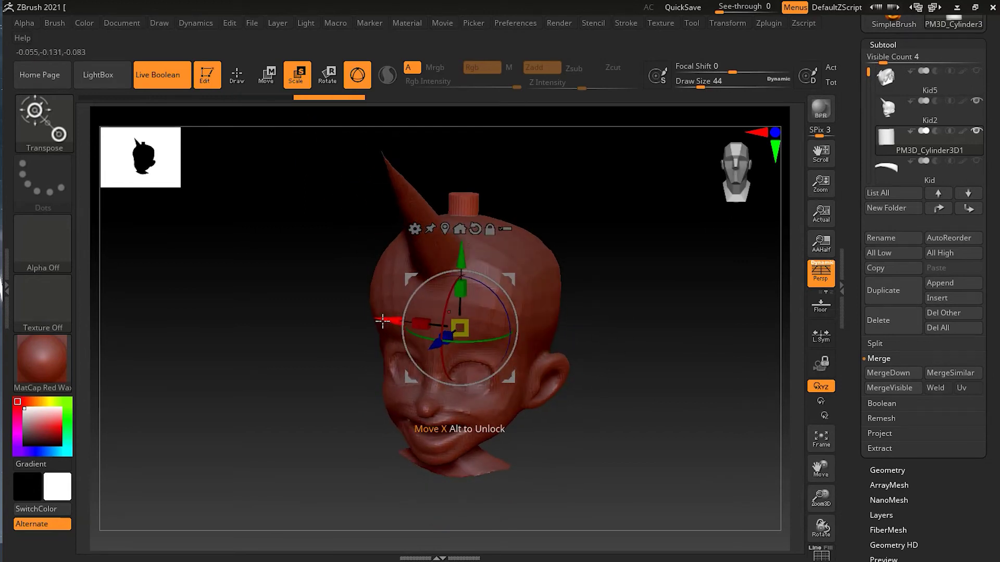
Move the cylinder along X to the side of the head and rotate it about X until it lies horizontally
{"action": "left_click_drag", "start_coordinate": [391, 323], "coordinate": [501, 336]}
{"action": "left_click_drag", "start_coordinate": [671, 365], "coordinate": [651, 353]}
{"action": "left_click_drag", "start_coordinate": [691, 387], "coordinate": [731, 393], "text": "alt"}
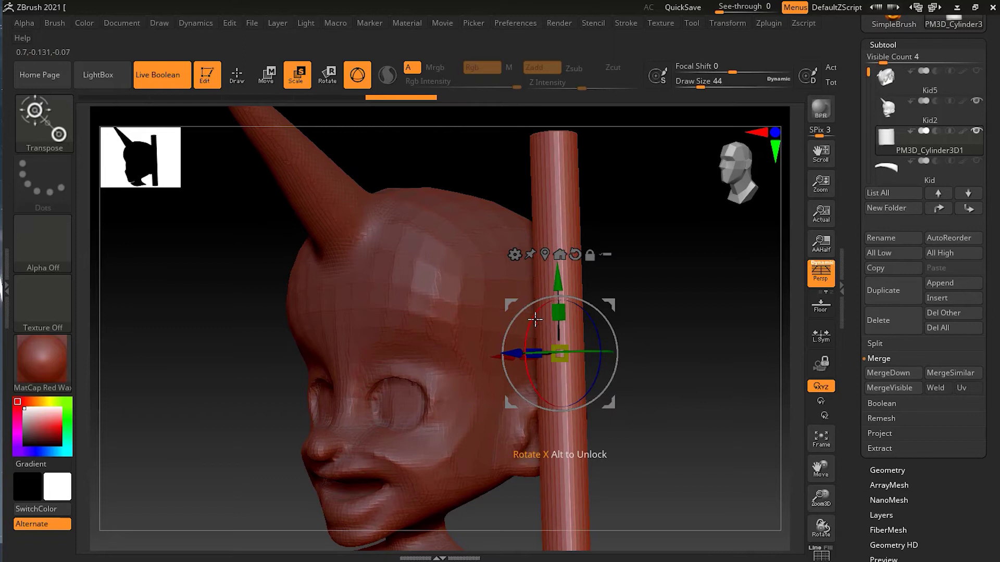
{"action": "left_click_drag", "start_coordinate": [576, 341], "coordinate": [474, 451]}
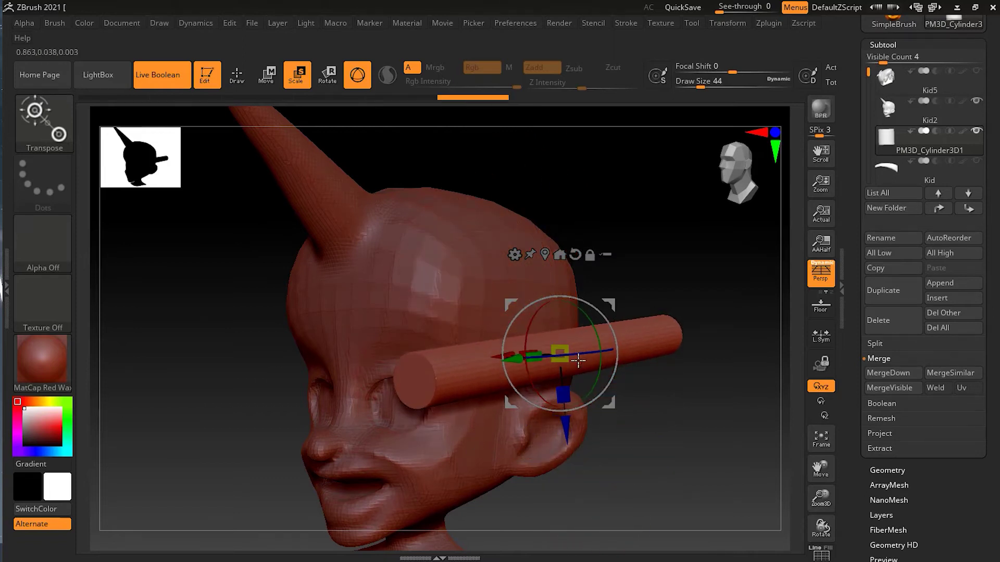
Scale the cylinder down uniformly and stretch it lengthwise into a thin rod beside the ear
{"action": "left_click_drag", "start_coordinate": [566, 358], "coordinate": [421, 424]}
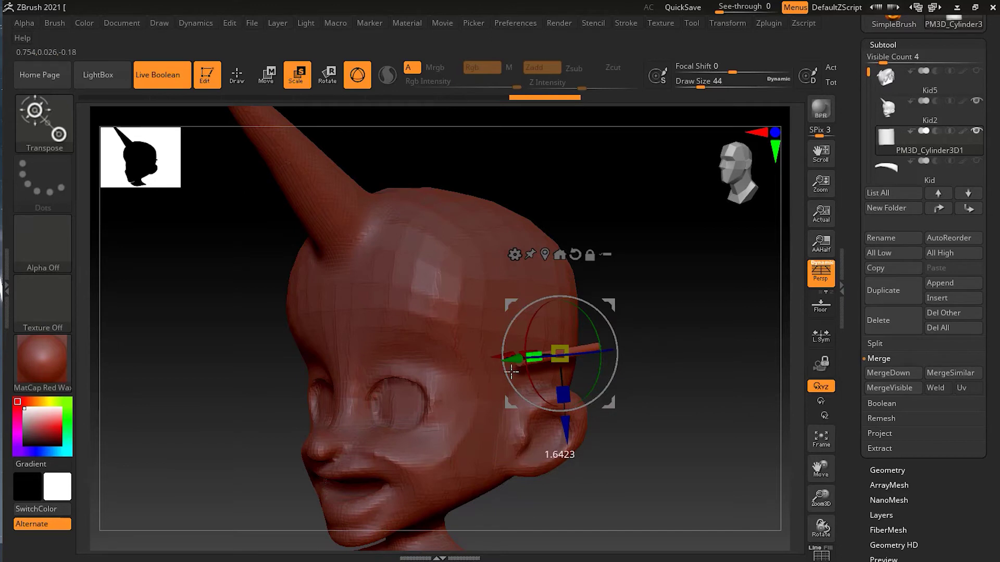
{"action": "left_click_drag", "start_coordinate": [457, 393], "coordinate": [461, 392]}
{"action": "mouse_move", "coordinate": [636, 413]}
{"action": "left_mouse_down"}
{"action": "mouse_move", "coordinate": [654, 429]}
{"action": "mouse_move", "coordinate": [640, 431]}
{"action": "left_mouse_up"}
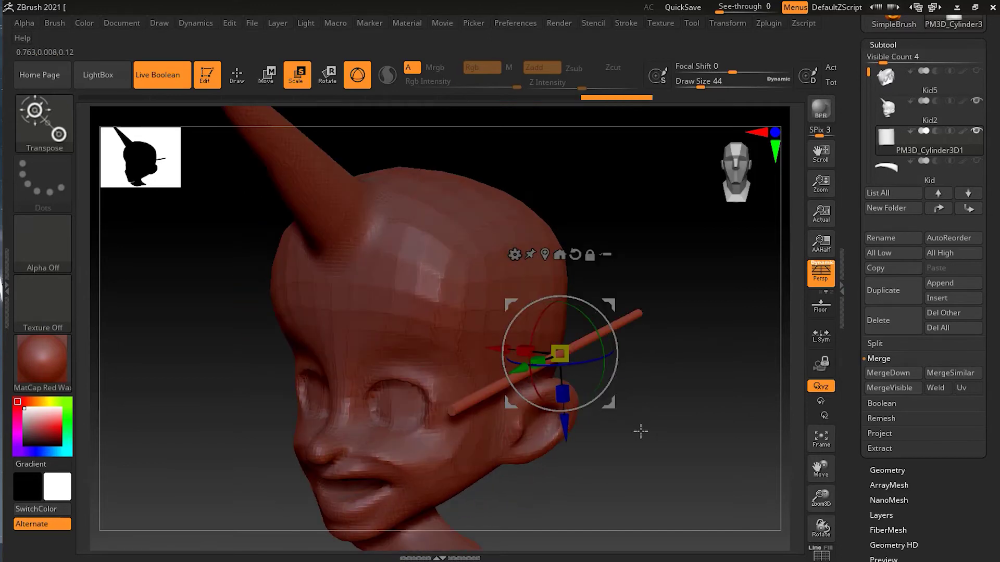
Lower the rod along Z from beside the upper ear to the earlobe and shift it along X toward the head
{"action": "left_click_drag", "start_coordinate": [571, 449], "coordinate": [574, 545]}
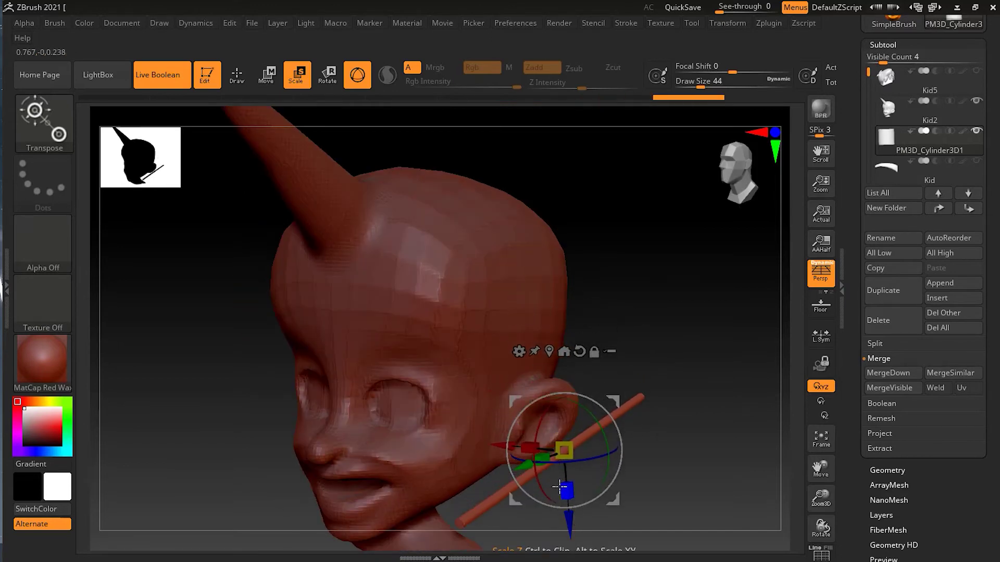
{"action": "left_click_drag", "start_coordinate": [506, 449], "coordinate": [470, 444]}
{"action": "left_click_drag", "start_coordinate": [650, 473], "coordinate": [703, 443]}
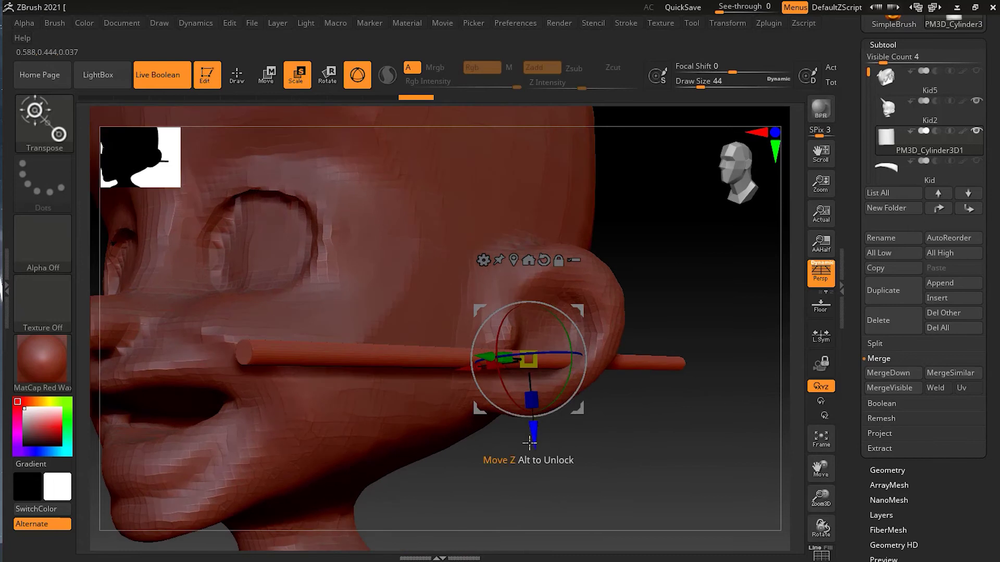
{"action": "left_click_drag", "start_coordinate": [532, 437], "coordinate": [537, 469]}
{"action": "left_click_drag", "start_coordinate": [669, 487], "coordinate": [571, 426]}
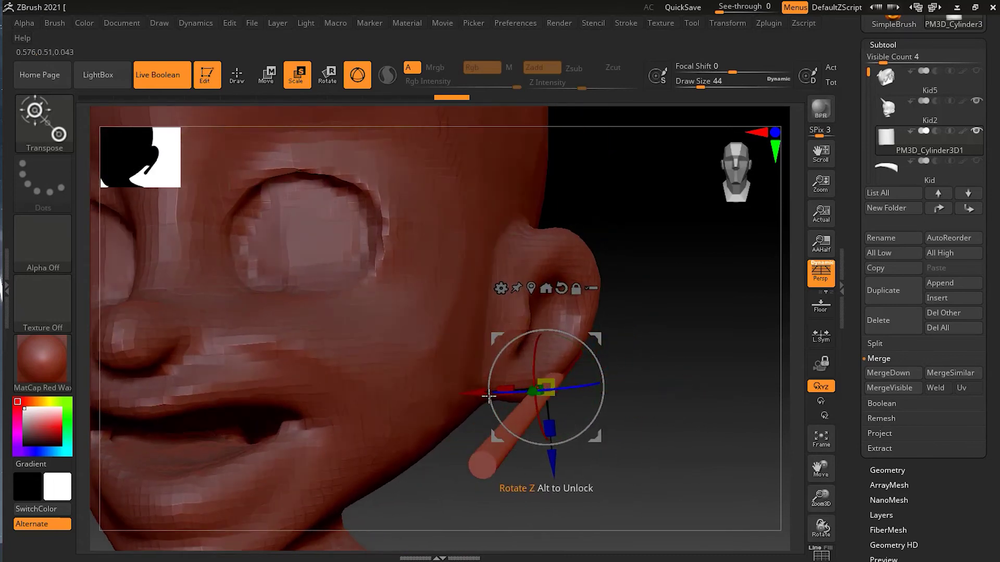
Move the rod further inward along X, fine-tune its height and rotate it slightly to line up with the earlobe
{"action": "left_click_drag", "start_coordinate": [478, 394], "coordinate": [448, 394]}
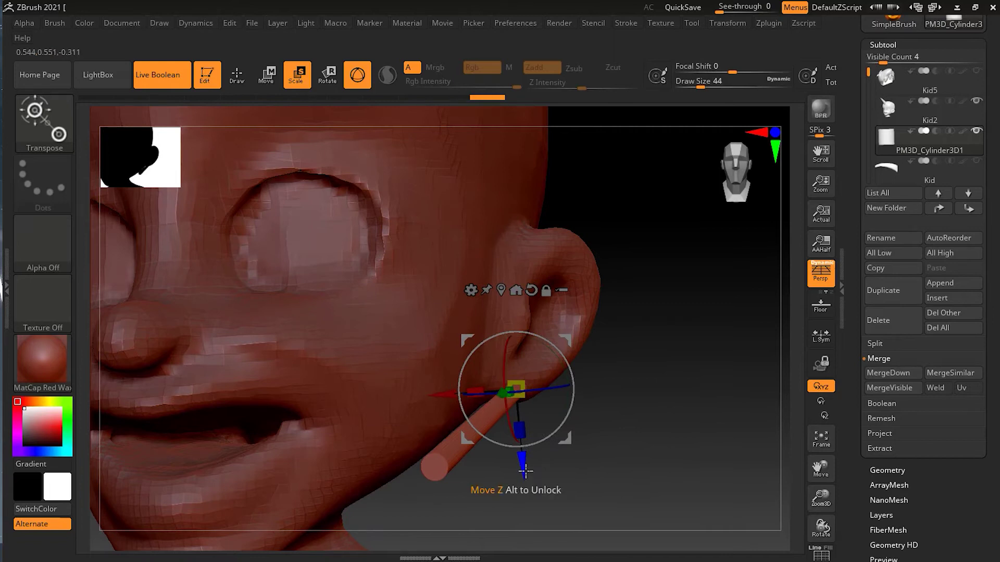
{"action": "left_click_drag", "start_coordinate": [525, 472], "coordinate": [527, 462]}
{"action": "left_click_drag", "start_coordinate": [532, 387], "coordinate": [543, 388]}
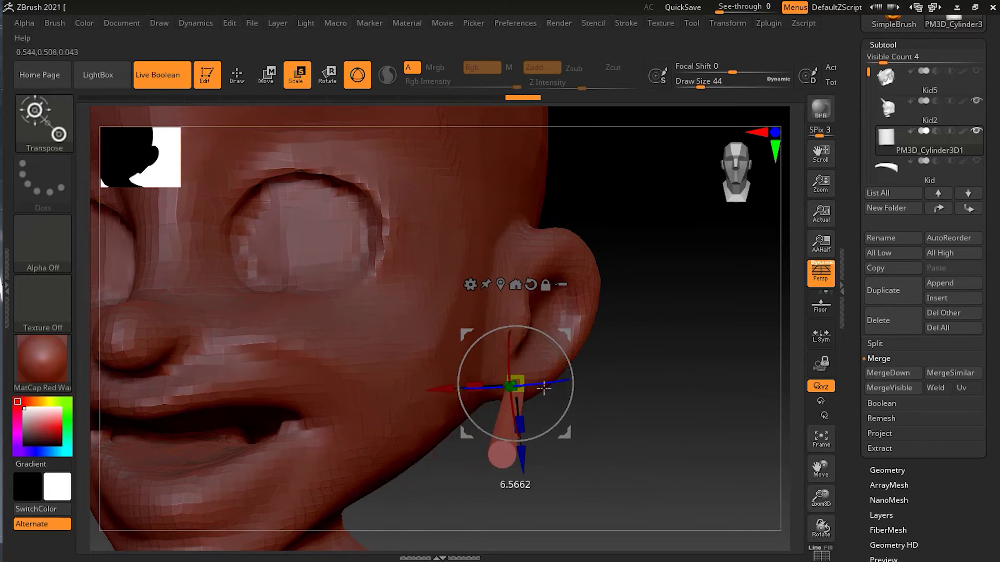
{"action": "left_click_drag", "start_coordinate": [617, 411], "coordinate": [544, 419]}
{"action": "left_click_drag", "start_coordinate": [524, 385], "coordinate": [521, 385]}
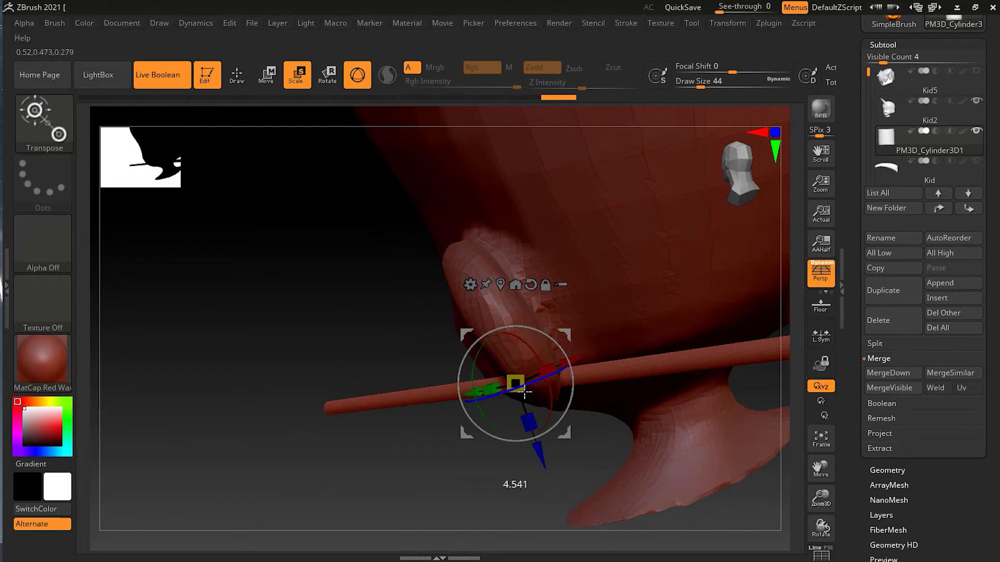
Adjust the rod's orientation and nudge it along X so it passes through the earlobe
{"action": "left_click_drag", "start_coordinate": [451, 453], "coordinate": [409, 421]}
{"action": "left_click_drag", "start_coordinate": [577, 324], "coordinate": [564, 329]}
{"action": "left_click_drag", "start_coordinate": [522, 429], "coordinate": [663, 383]}
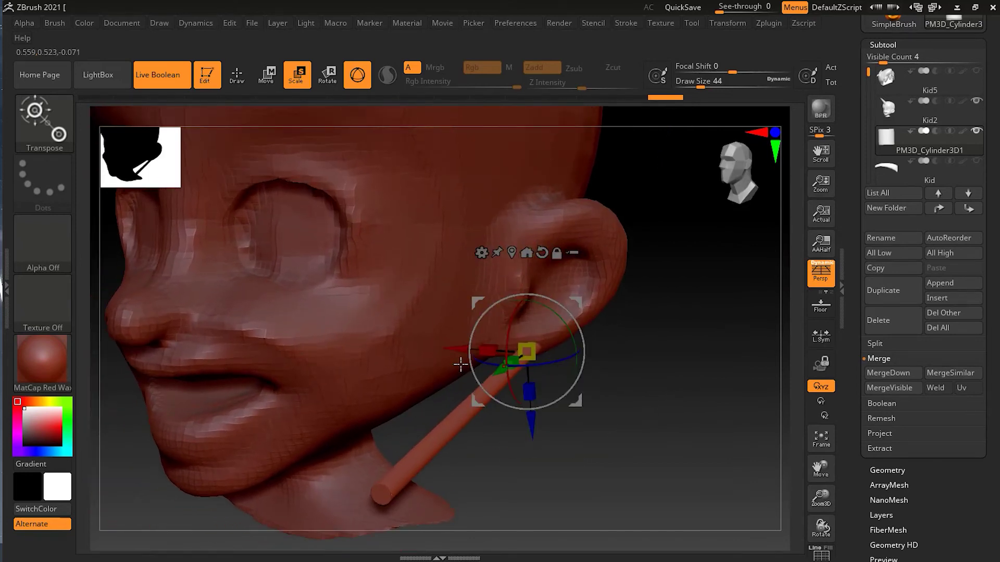
{"action": "left_click_drag", "start_coordinate": [458, 350], "coordinate": [449, 350]}
{"action": "left_click_drag", "start_coordinate": [703, 422], "coordinate": [695, 386]}
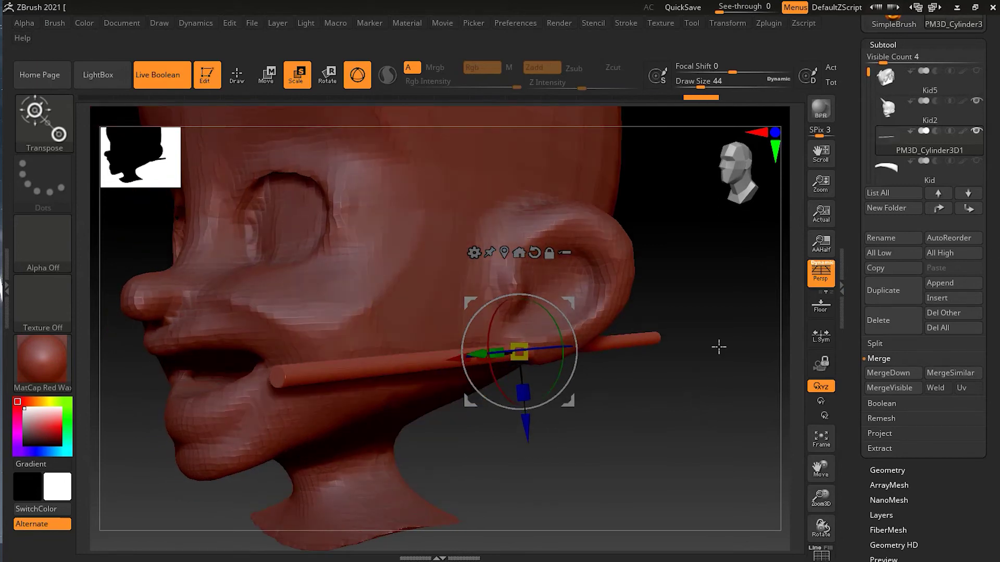
Set the PM3D_Cylinder3D1 subtool to subtraction and return to Draw mode to preview the earlobe hole
{"action": "mouse_move", "coordinate": [922, 145]}
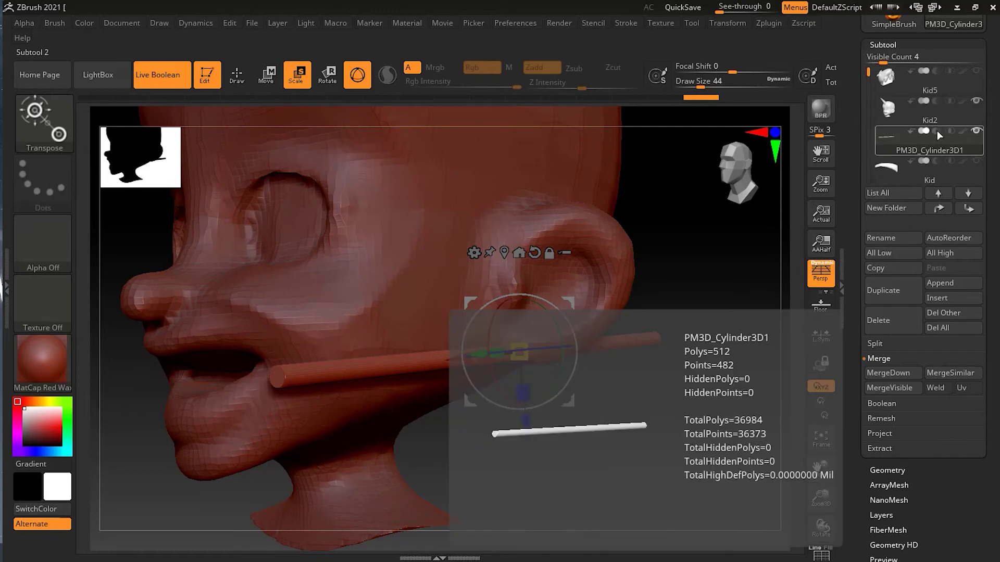
{"action": "left_click", "coordinate": [936, 130]}
{"action": "mouse_move", "coordinate": [958, 117]}
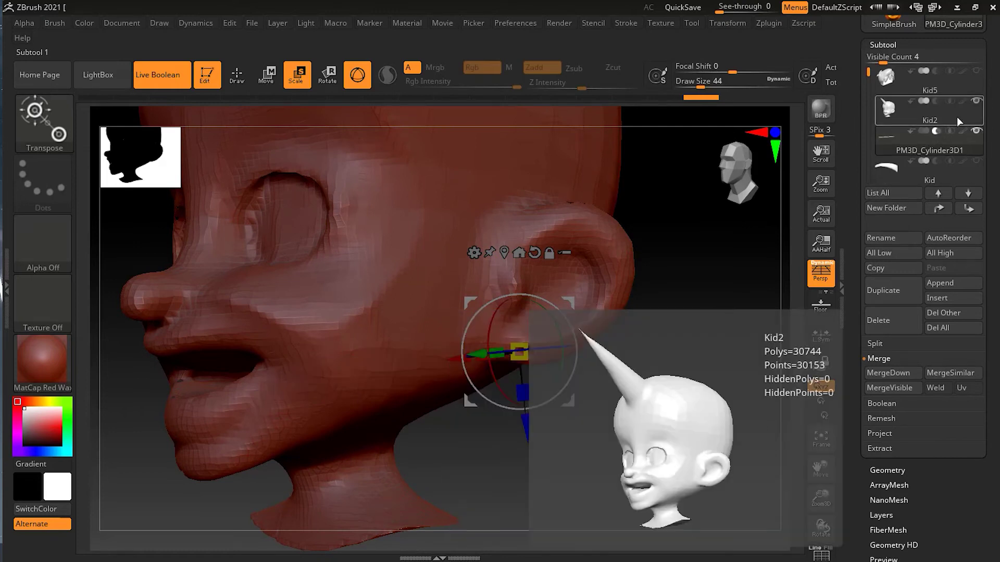
{"action": "left_click_drag", "start_coordinate": [471, 437], "coordinate": [468, 452]}
{"action": "left_click", "coordinate": [240, 79]}
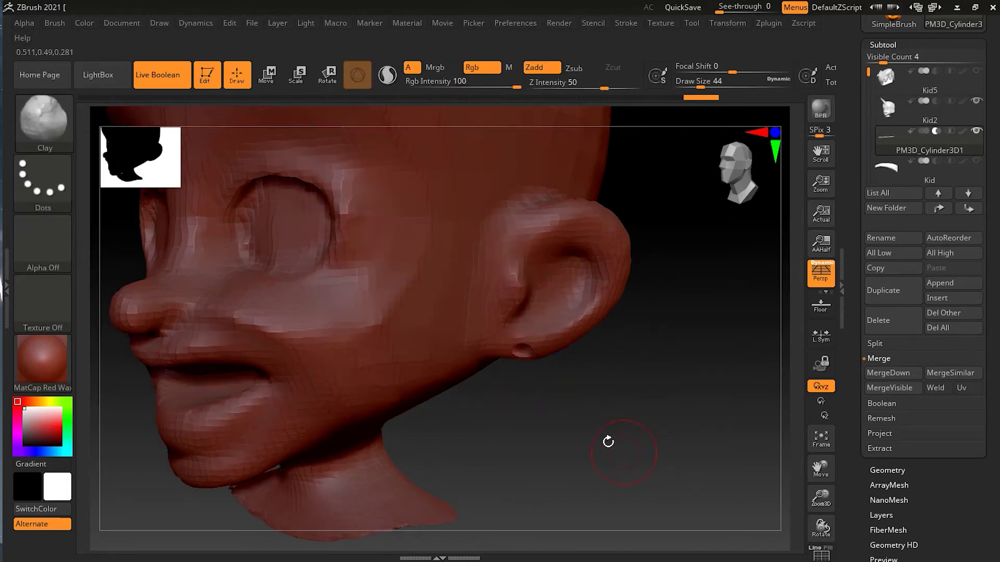
{"action": "left_click_drag", "start_coordinate": [609, 443], "coordinate": [632, 446]}
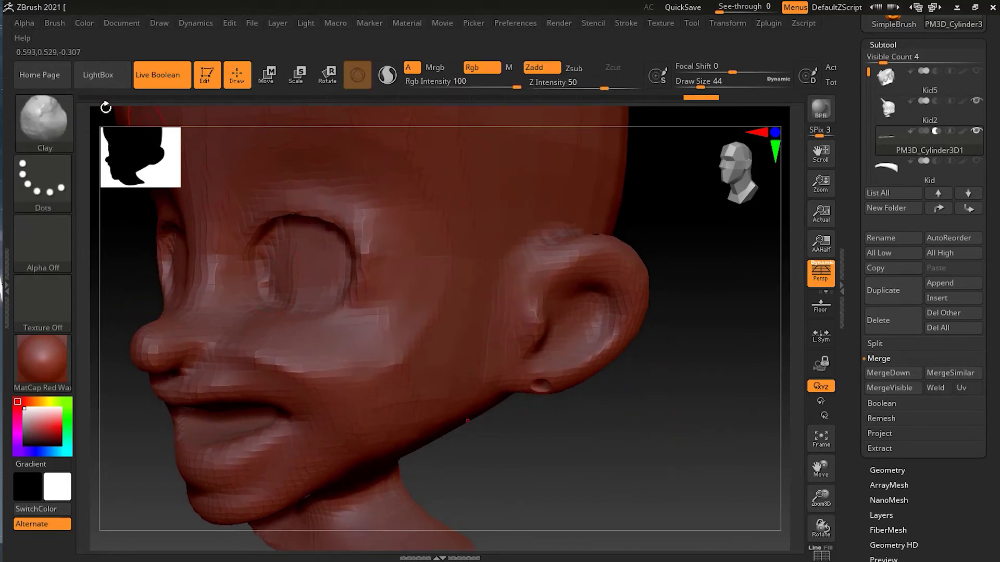
{"action": "left_click_drag", "start_coordinate": [666, 408], "coordinate": [654, 475]}
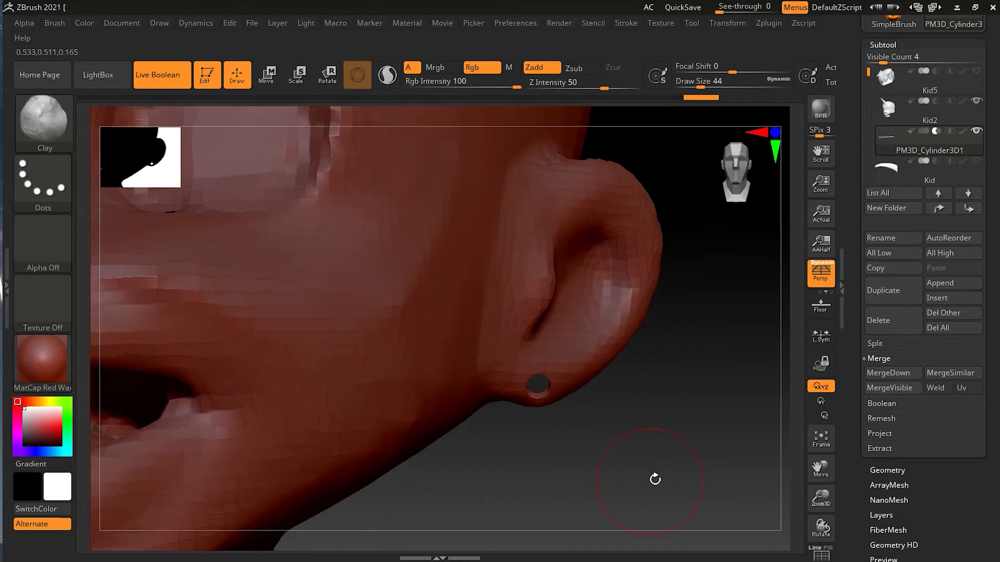
Turn off Live Boolean and make Kid2 the active subtool
{"action": "left_click", "coordinate": [161, 78]}
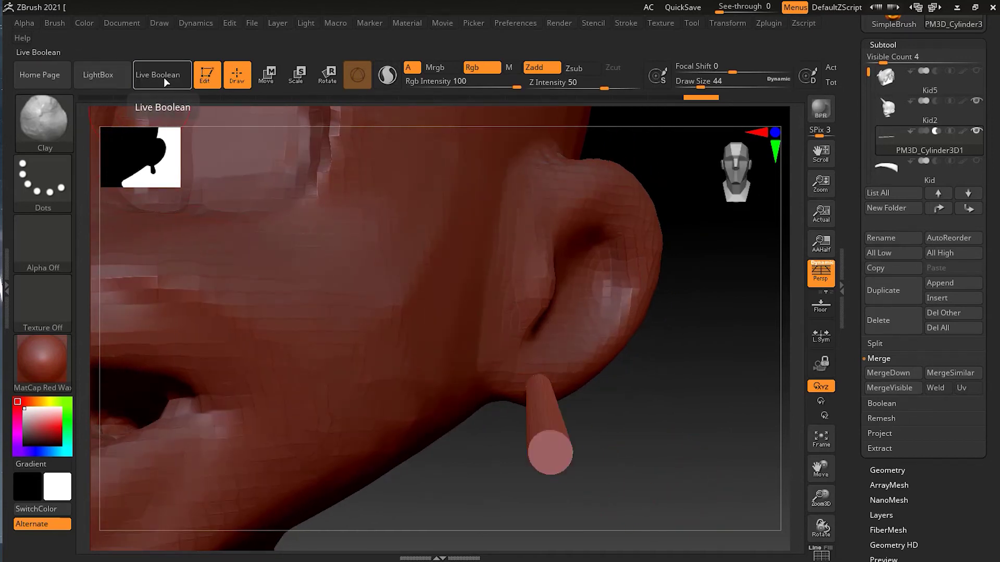
{"action": "left_click_drag", "start_coordinate": [662, 368], "coordinate": [636, 430]}
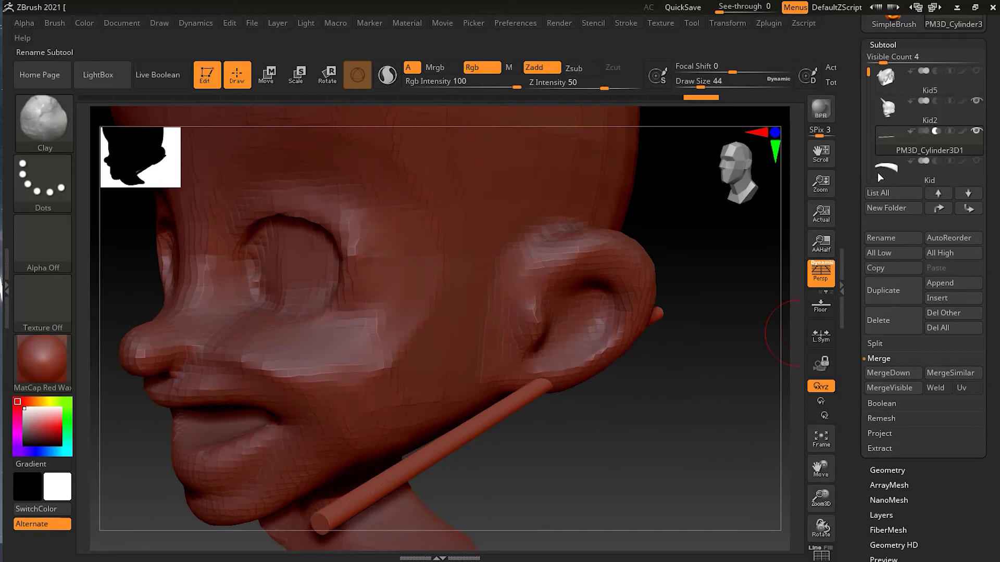
{"action": "mouse_move", "coordinate": [901, 121]}
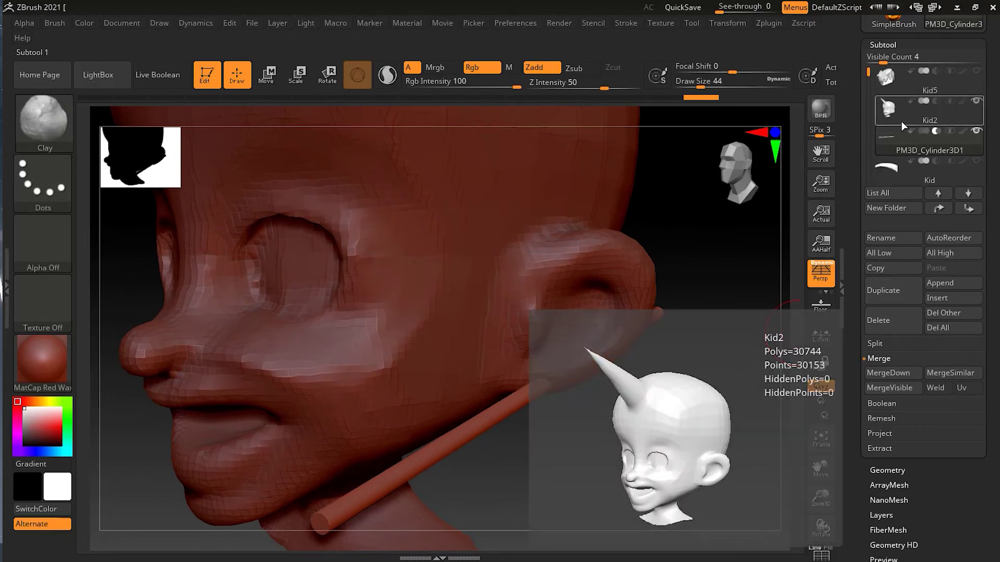
{"action": "left_click", "coordinate": [901, 120]}
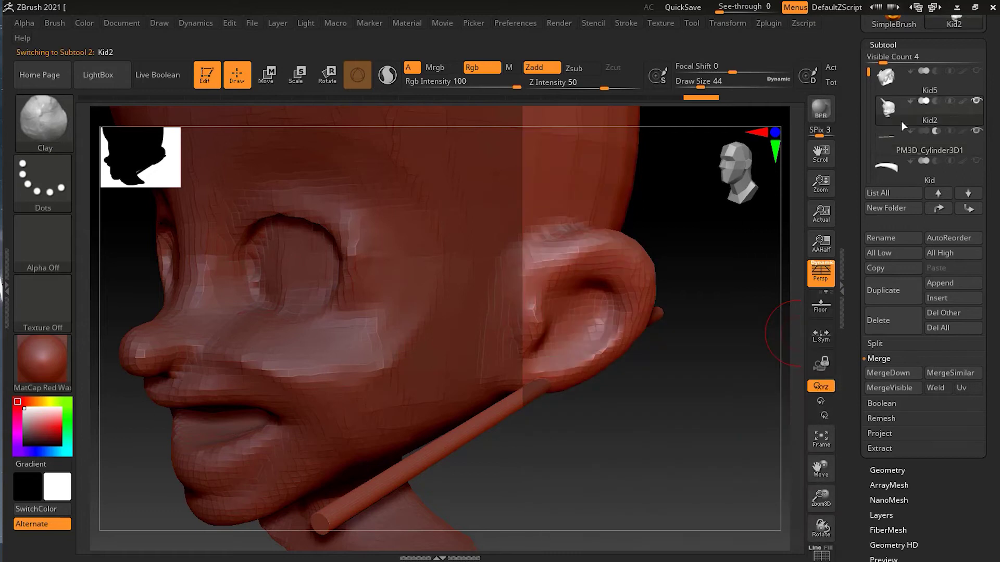
Check the subtraction order of the subtools and compare the model with Live Boolean on and off
{"action": "mouse_move", "coordinate": [898, 128]}
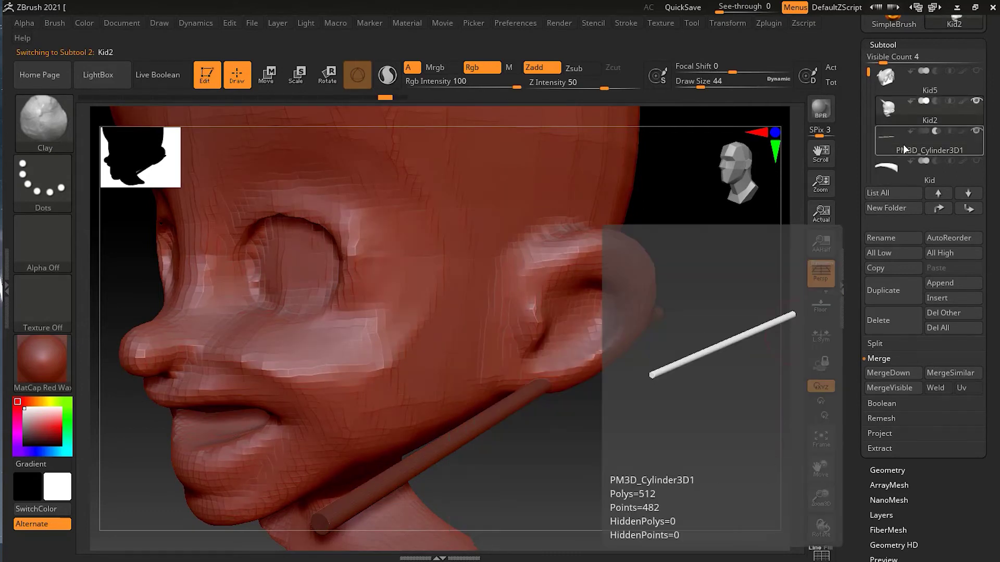
{"action": "mouse_move", "coordinate": [941, 158]}
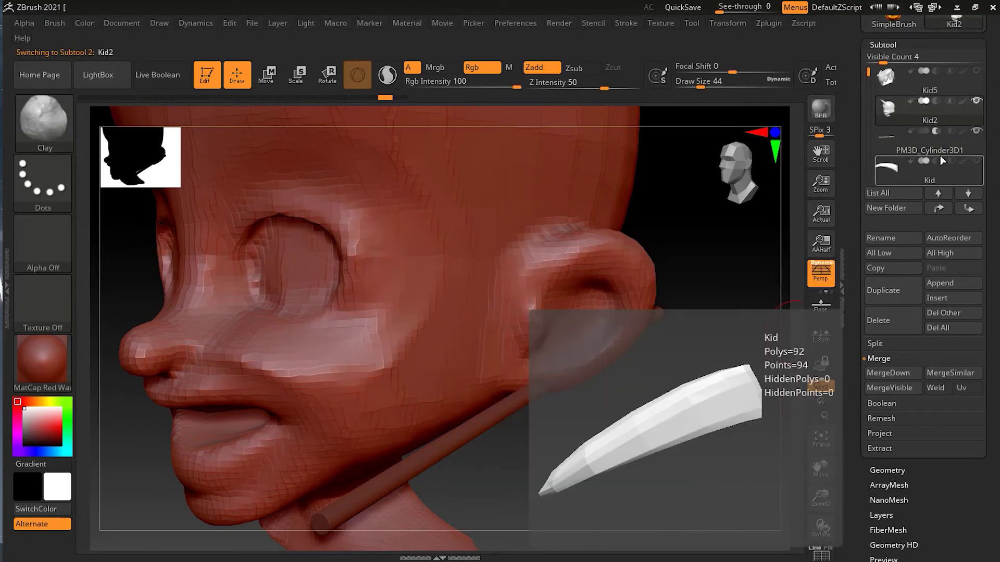
{"action": "mouse_move", "coordinate": [936, 133]}
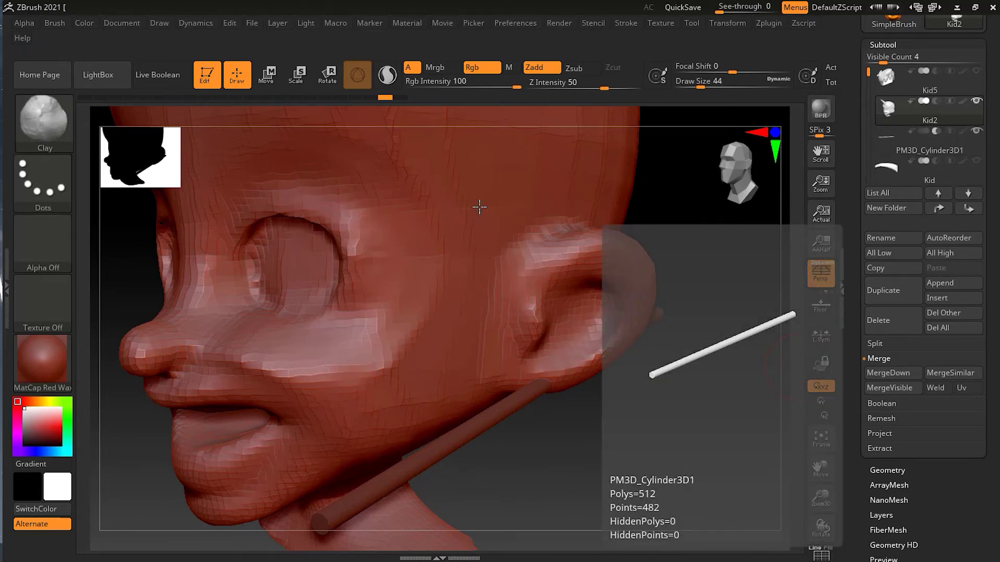
{"action": "left_click", "coordinate": [149, 76]}
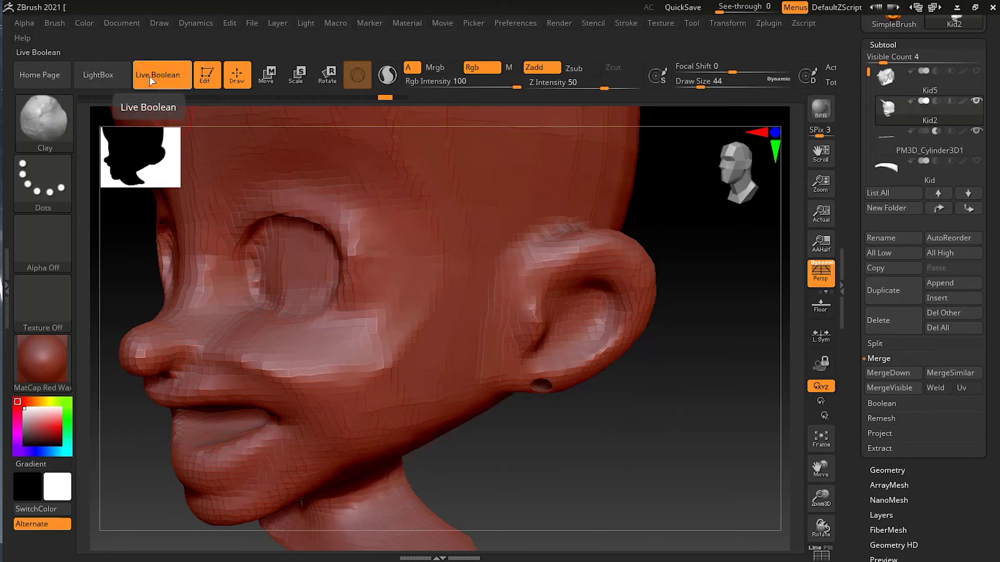
{"action": "left_click", "coordinate": [149, 76]}
Merge Kid2 down with the subtractive cylinder below it and accept the operation as not undoable
{"action": "left_click", "coordinate": [945, 142]}
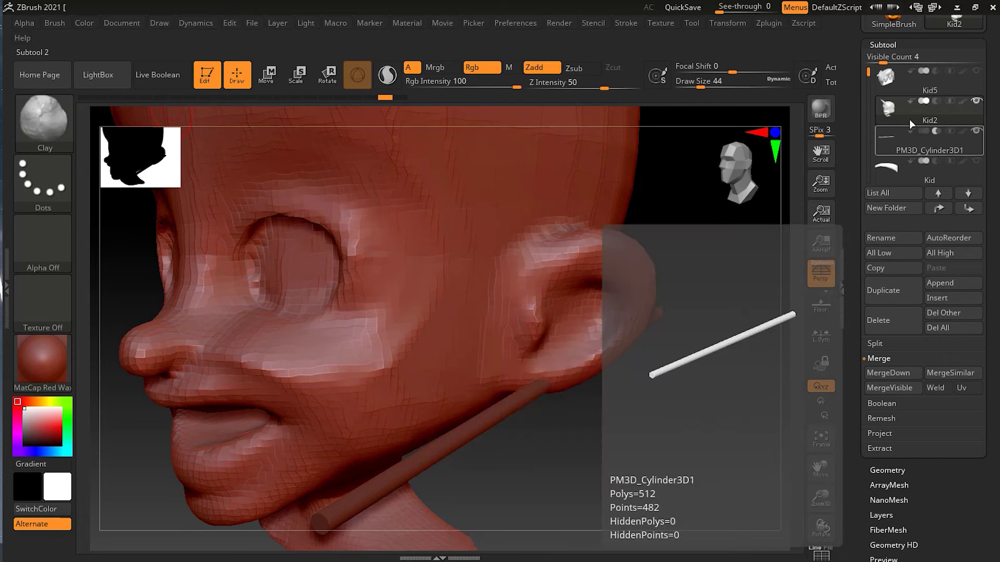
{"action": "left_click", "coordinate": [911, 119]}
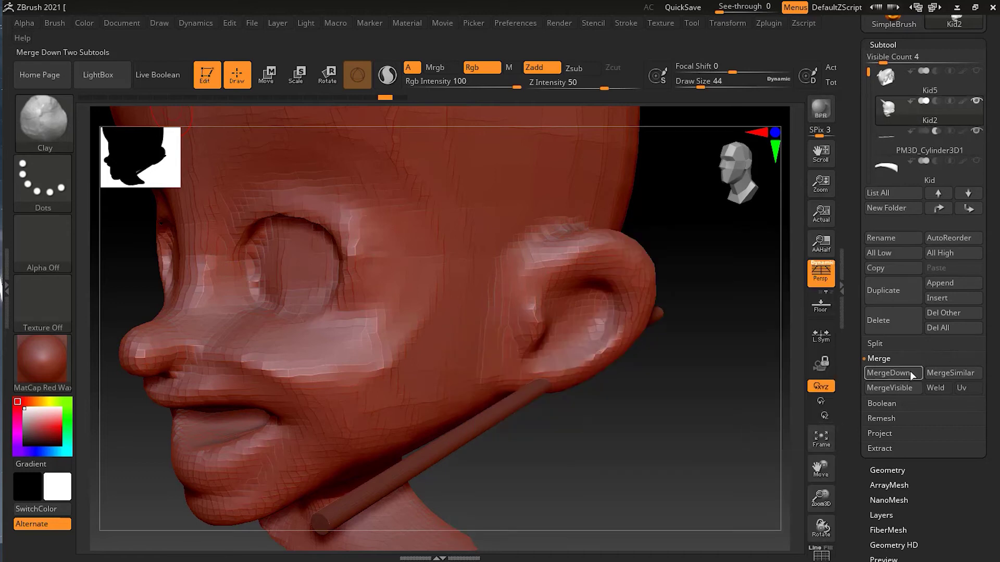
{"action": "left_click", "coordinate": [911, 371]}
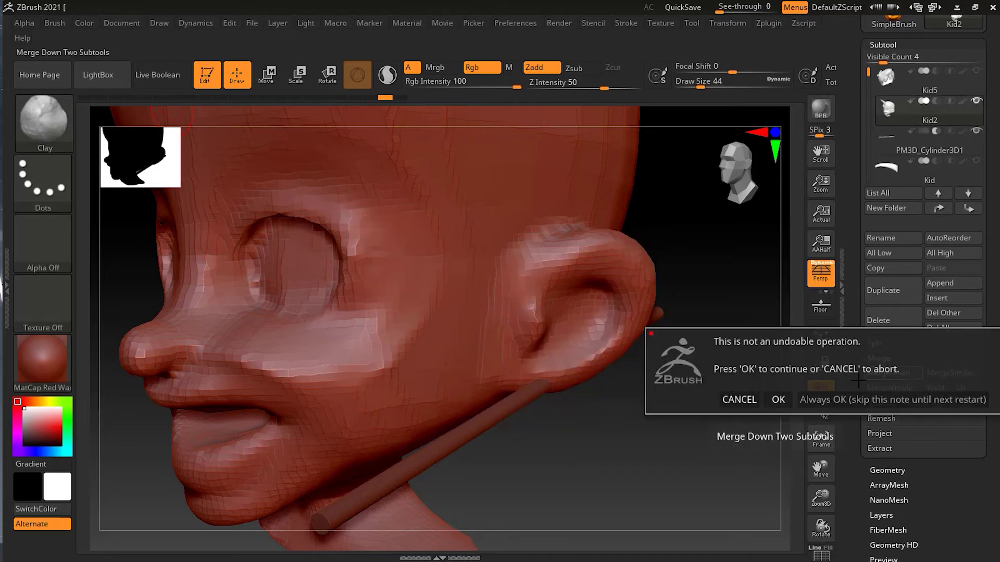
{"action": "left_click", "coordinate": [778, 400]}
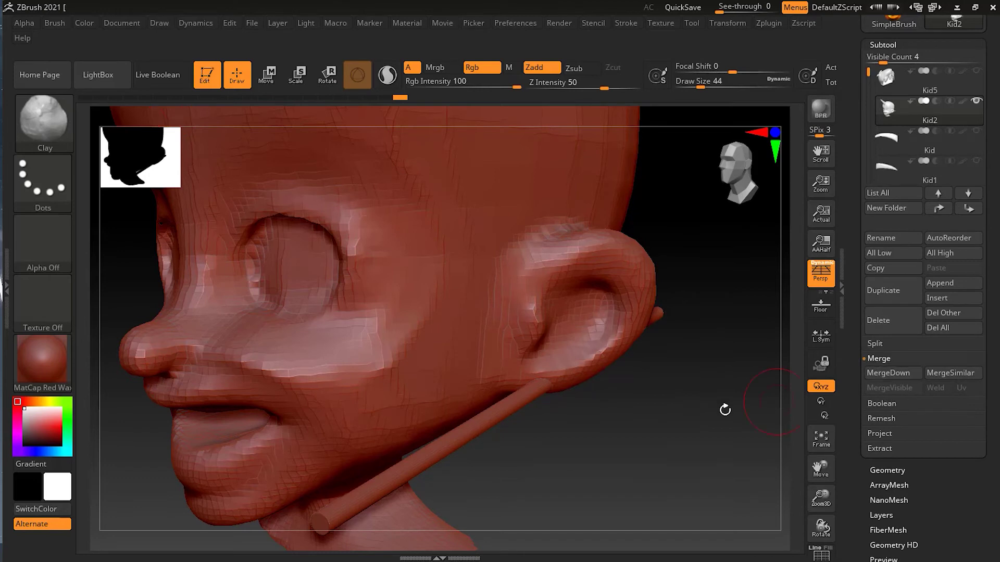
{"action": "left_click_drag", "start_coordinate": [684, 411], "coordinate": [761, 380]}
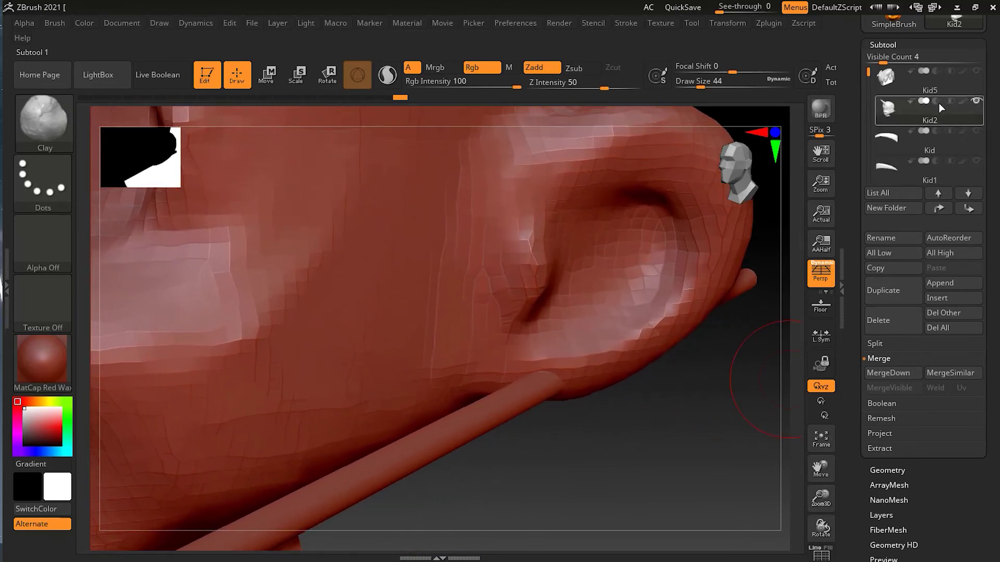
{"action": "mouse_move", "coordinate": [938, 102]}
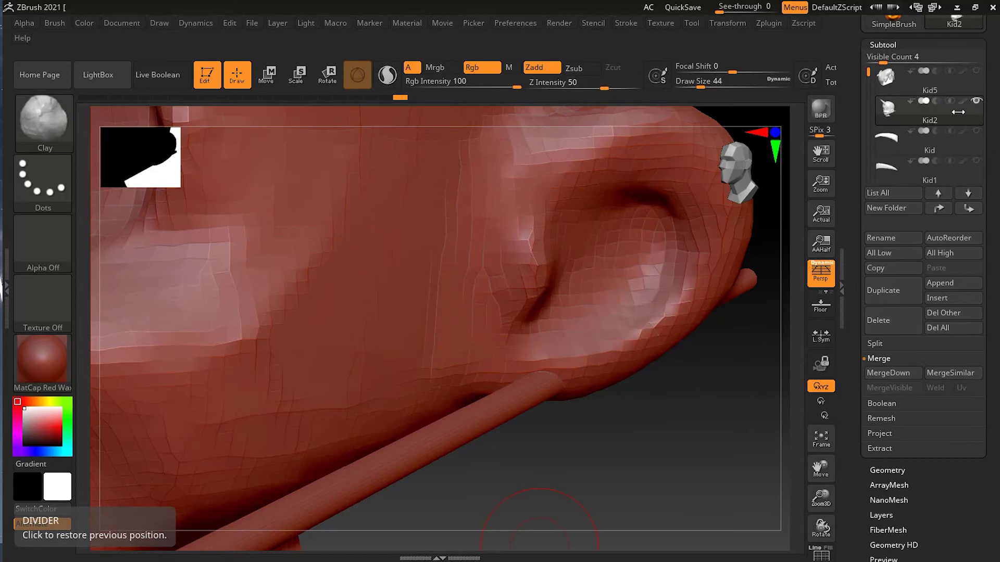
Update the DynaMesh of the merged Kid2 so the subtractive rod cuts a hole through the earlobe
{"action": "mouse_move", "coordinate": [709, 422]}
{"action": "left_mouse_down"}
{"action": "mouse_move", "coordinate": [662, 443]}
{"action": "mouse_move", "coordinate": [657, 413]}
{"action": "left_mouse_up"}
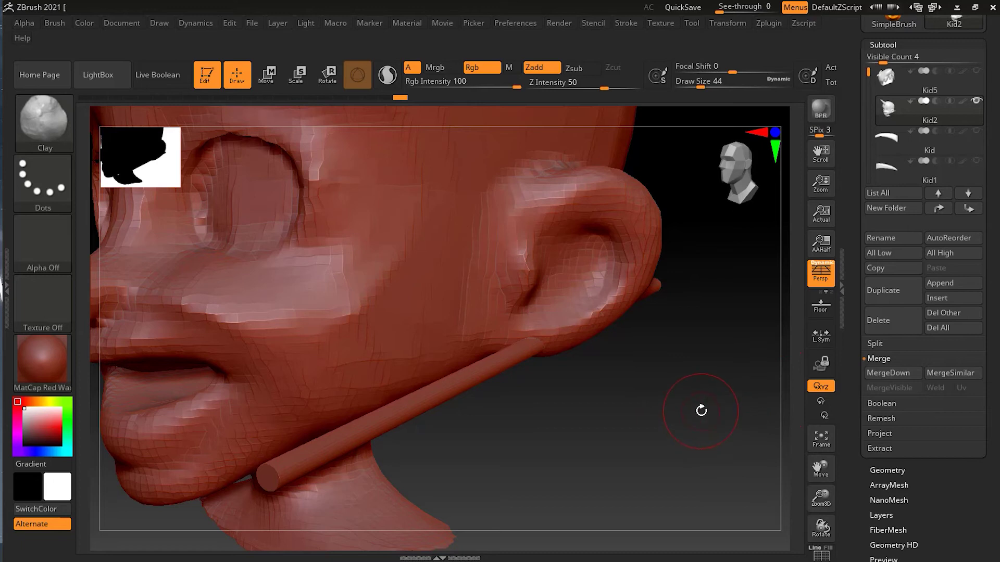
{"action": "key", "text": "ctrl"}
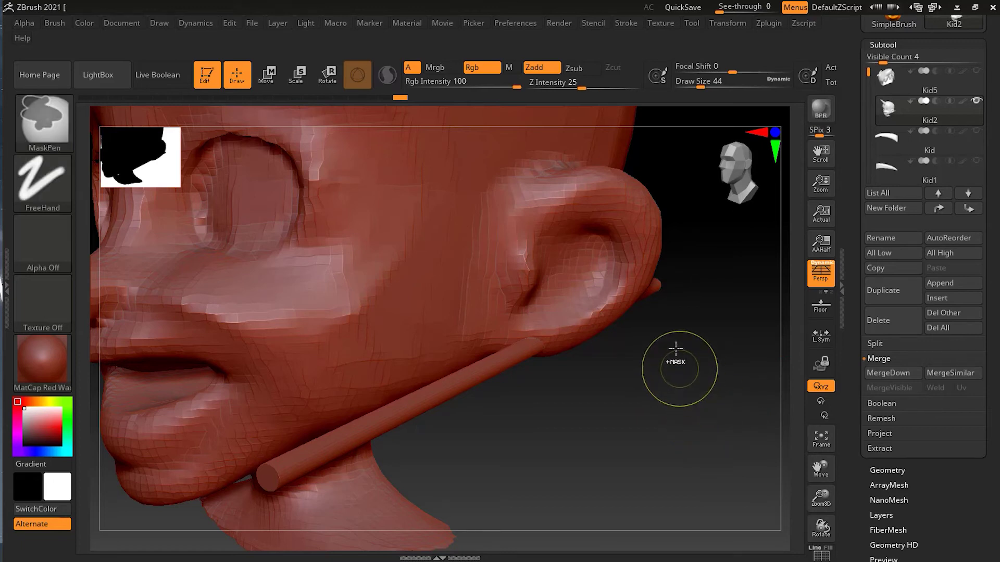
{"action": "mouse_move", "coordinate": [671, 339]}
{"action": "left_mouse_down", "text": "ctrl"}
{"action": "mouse_move", "coordinate": [726, 402]}
{"action": "mouse_move", "coordinate": [672, 380]}
{"action": "mouse_move", "coordinate": [654, 384]}
{"action": "mouse_move", "coordinate": [699, 383]}
{"action": "mouse_move", "coordinate": [674, 411]}
{"action": "mouse_move", "coordinate": [681, 404]}
{"action": "mouse_move", "coordinate": [590, 335]}
{"action": "left_mouse_up", "text": "ctrl"}
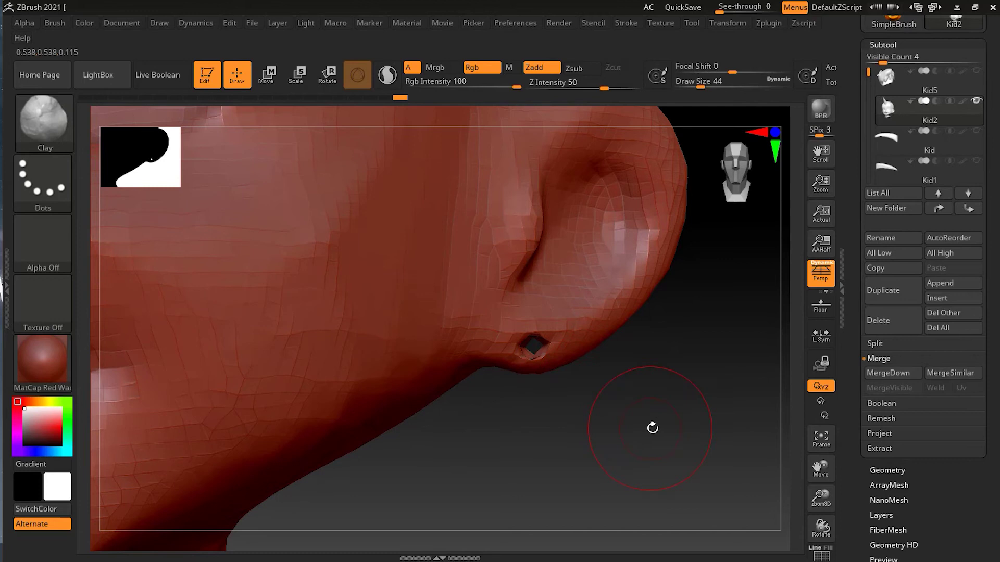
Set the draw size to 22, brush across the earlobe hole with Clay and update the DynaMesh
{"action": "type", "text": "s22"}
{"action": "key", "text": "Return"}
{"action": "left_click_drag", "start_coordinate": [628, 387], "coordinate": [663, 419], "text": "ctrl"}
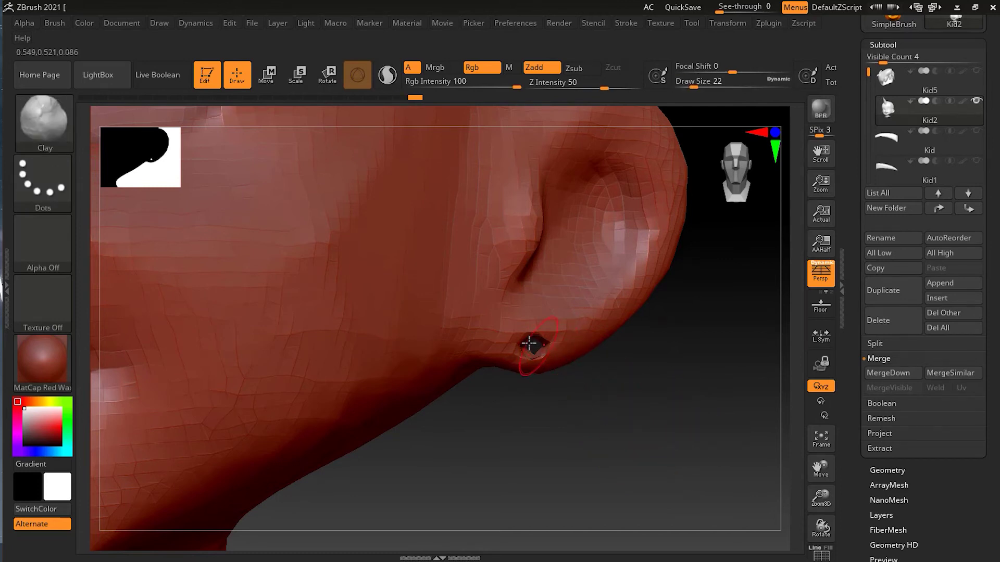
{"action": "left_click_drag", "start_coordinate": [520, 340], "coordinate": [557, 352], "text": "shift"}
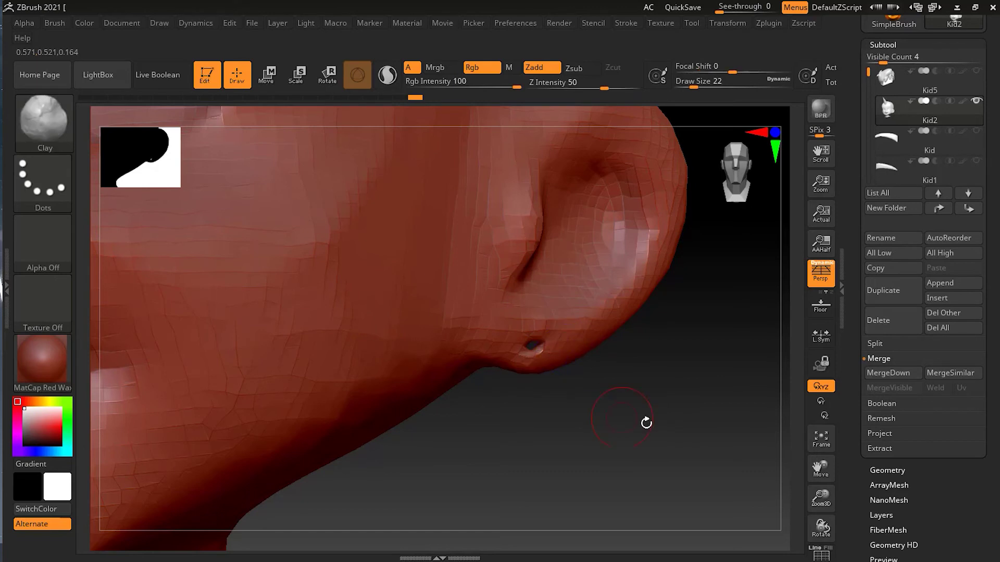
{"action": "left_click", "coordinate": [689, 447], "text": "ctrl+shift"}
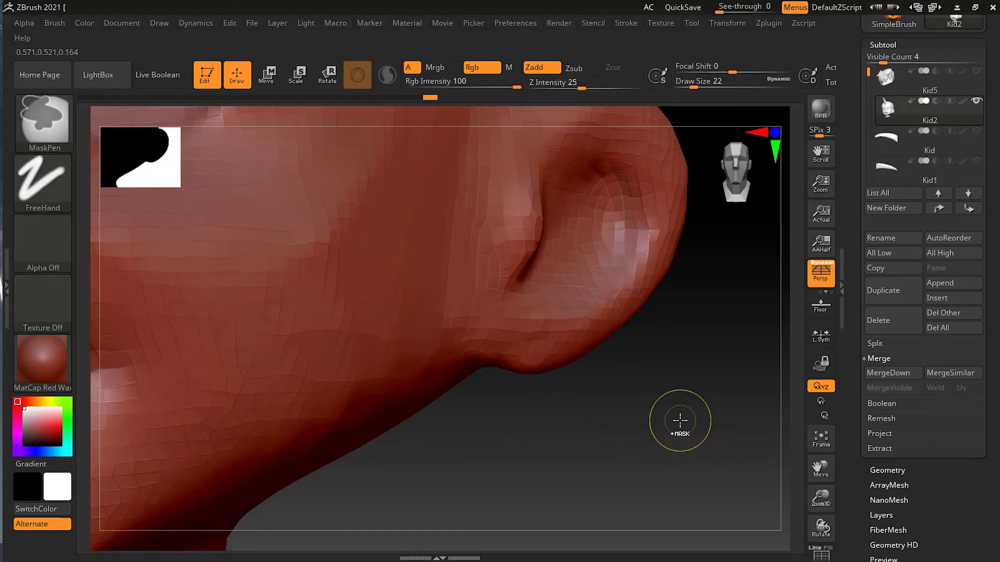
Undo the DynaMesh update and the Clay stroke, and retouch the edge of the earlobe hole with a short stroke
{"action": "key", "text": "ctrl+z"}
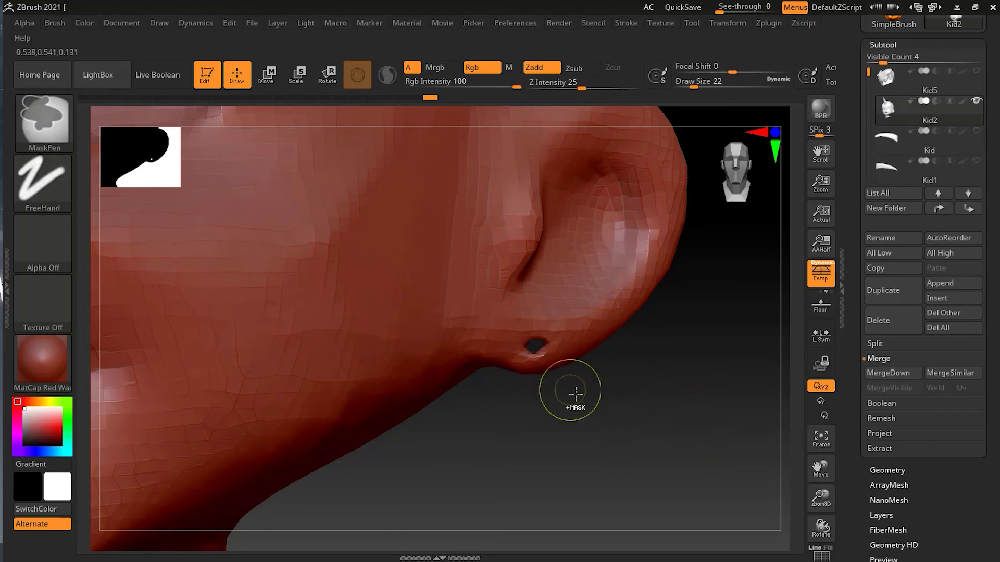
{"action": "key", "text": "ctrl+z"}
{"action": "mouse_move", "coordinate": [526, 341]}
{"action": "left_mouse_down"}
{"action": "mouse_move", "coordinate": [536, 314]}
{"action": "mouse_move", "coordinate": [545, 346]}
{"action": "left_mouse_up"}
{"action": "key", "text": "ctrl+z"}
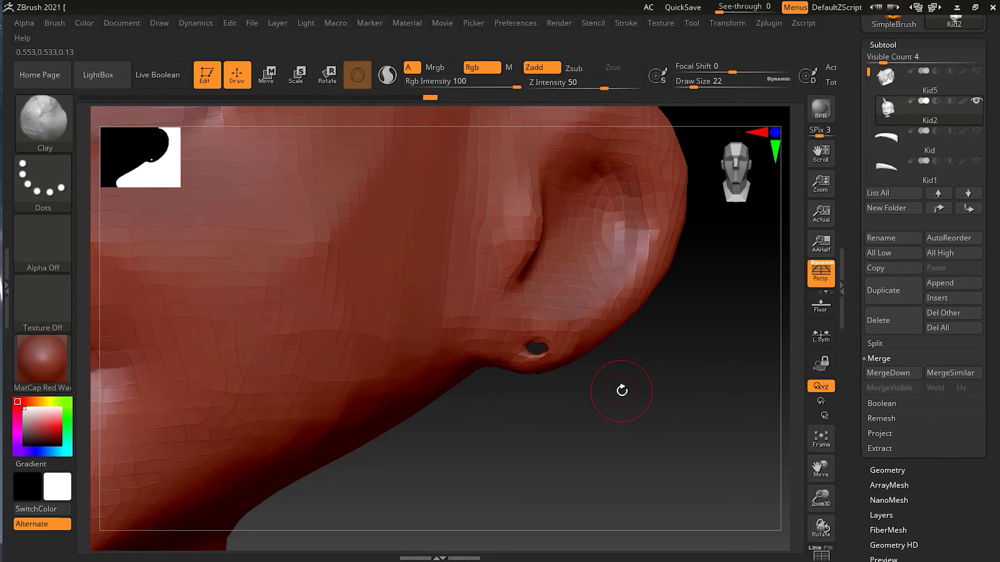
Pull the rim of the earlobe hole outward with the Move brush to widen the opening
{"action": "key", "text": "b"}
{"action": "key", "text": "m"}
{"action": "key", "text": "v"}
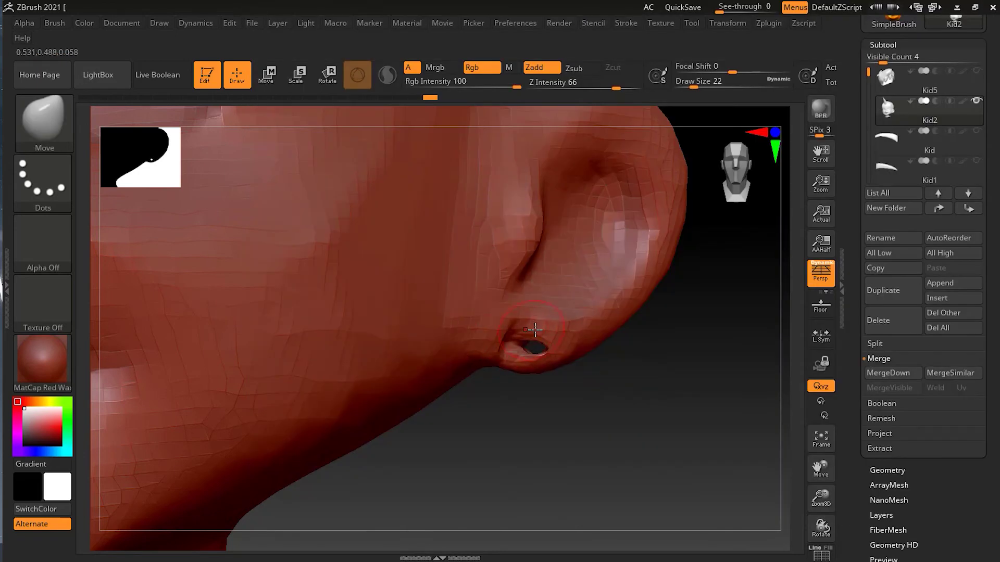
{"action": "mouse_move", "coordinate": [540, 319]}
{"action": "left_mouse_down"}
{"action": "mouse_move", "coordinate": [568, 345]}
{"action": "mouse_move", "coordinate": [526, 361]}
{"action": "mouse_move", "coordinate": [546, 312]}
{"action": "left_mouse_up"}
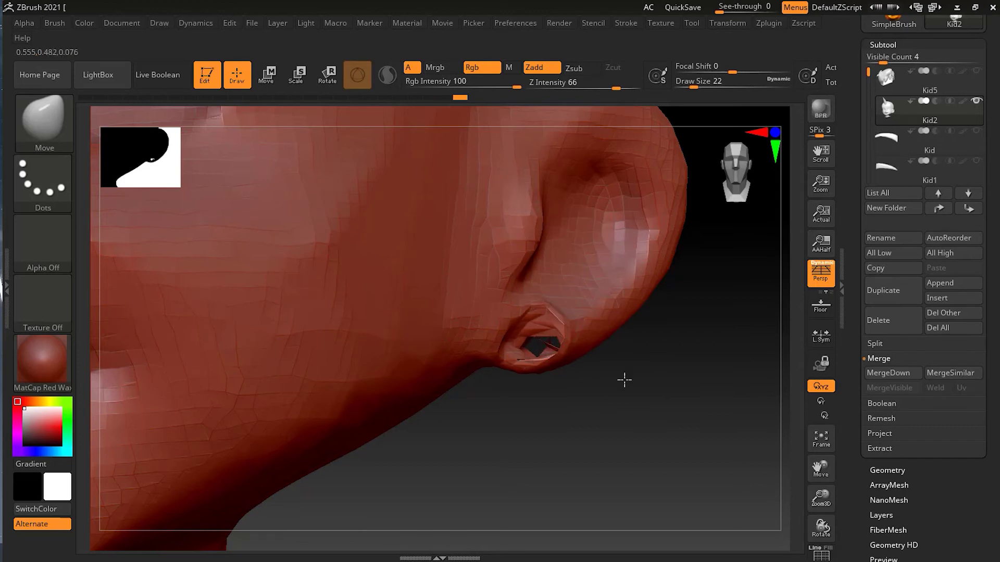
{"action": "mouse_move", "coordinate": [624, 380]}
{"action": "left_mouse_down"}
{"action": "mouse_move", "coordinate": [554, 391]}
{"action": "mouse_move", "coordinate": [547, 353]}
{"action": "mouse_move", "coordinate": [581, 340]}
{"action": "left_mouse_up"}
{"action": "left_click_drag", "start_coordinate": [506, 472], "coordinate": [607, 466]}
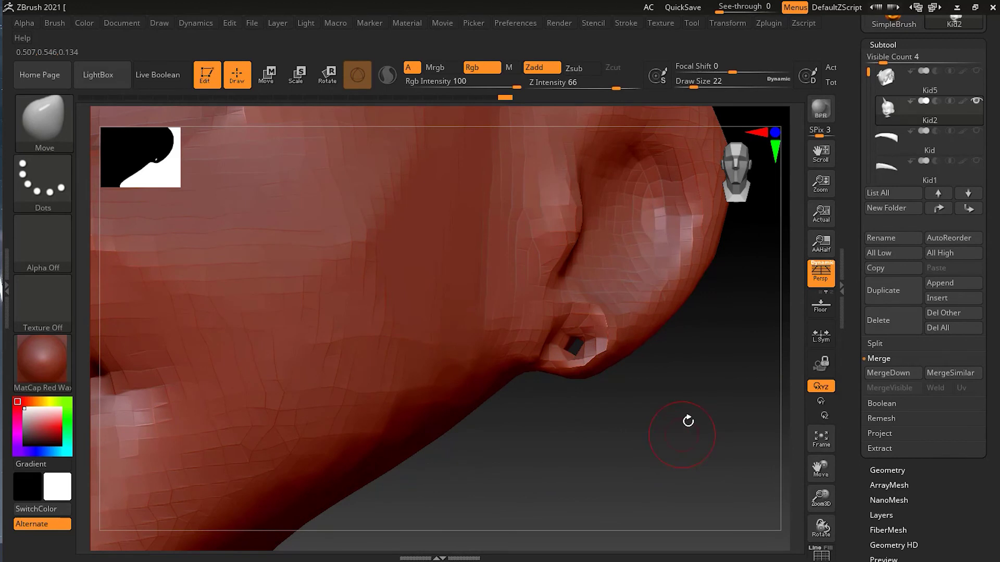
{"action": "mouse_move", "coordinate": [687, 420]}
{"action": "left_mouse_down", "text": "alt"}
{"action": "mouse_move", "coordinate": [560, 439]}
{"action": "mouse_move", "coordinate": [602, 383]}
{"action": "mouse_move", "coordinate": [664, 380]}
{"action": "mouse_move", "coordinate": [671, 430]}
{"action": "left_mouse_up", "text": "alt"}
{"action": "key", "text": "ctrl"}
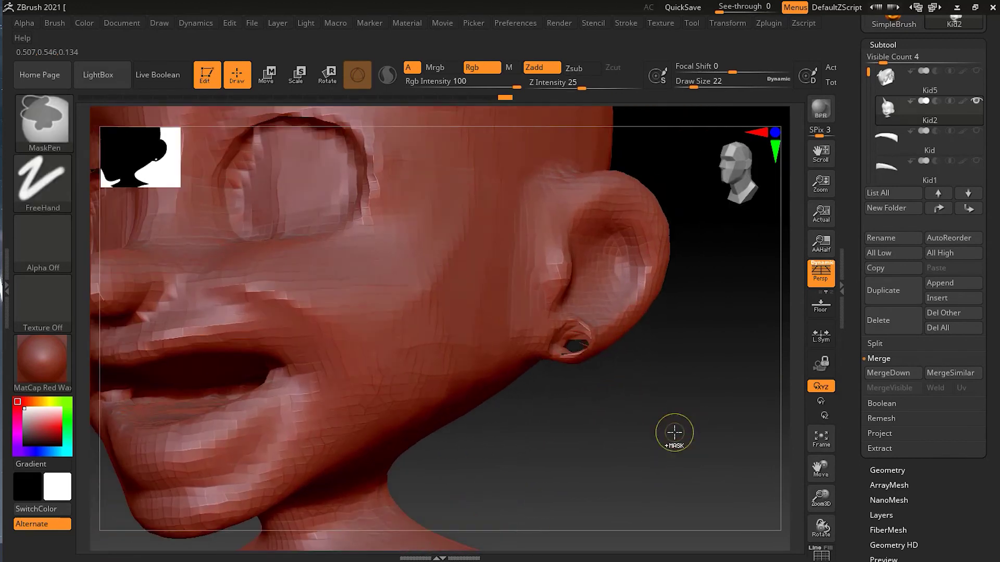
Undo the edits to the earlobe hole and go back in the undo history to the merged rod before the DynaMesh update
{"action": "key", "text": "ctrl+z"}
{"action": "key", "text": "ctrl+z"}
{"action": "key", "text": "ctrl+z"}
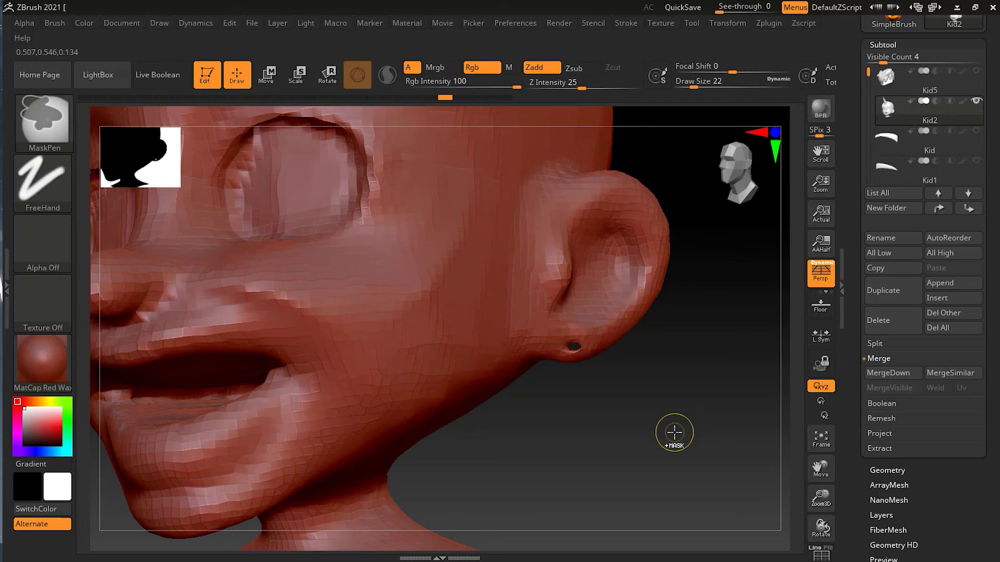
{"action": "key", "text": "ctrl+z"}
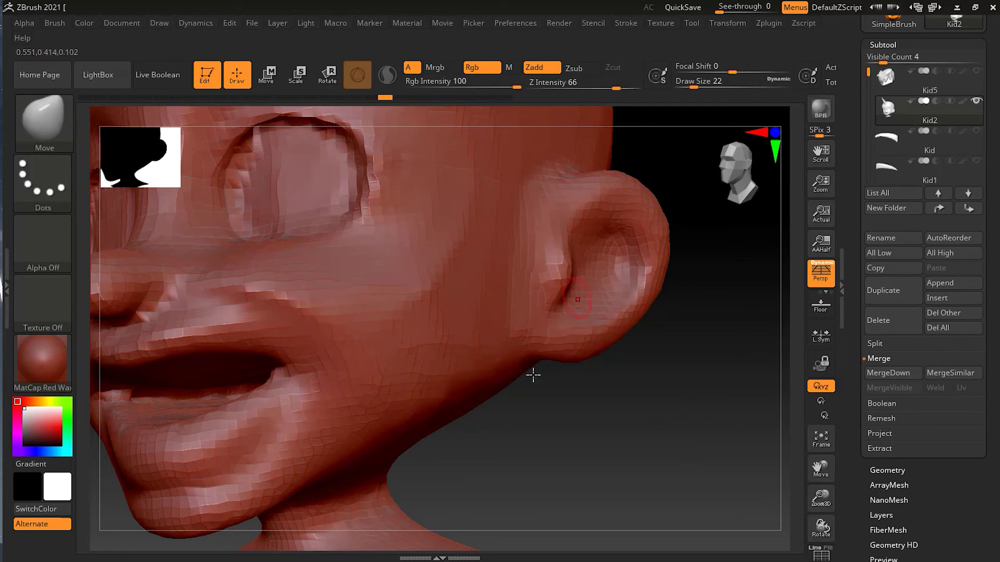
{"action": "left_click", "coordinate": [405, 99]}
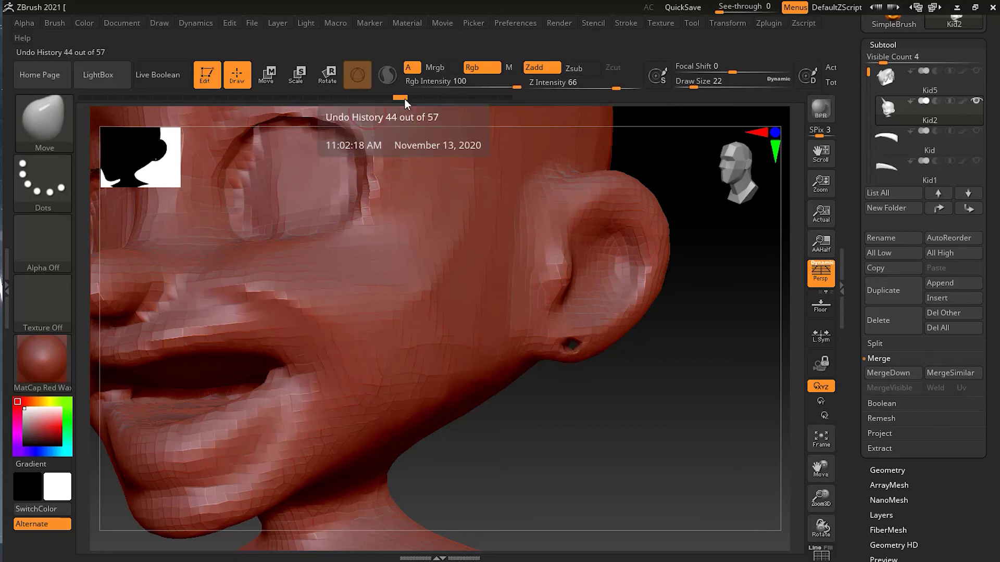
{"action": "left_click", "coordinate": [414, 98]}
{"action": "left_click", "coordinate": [433, 98]}
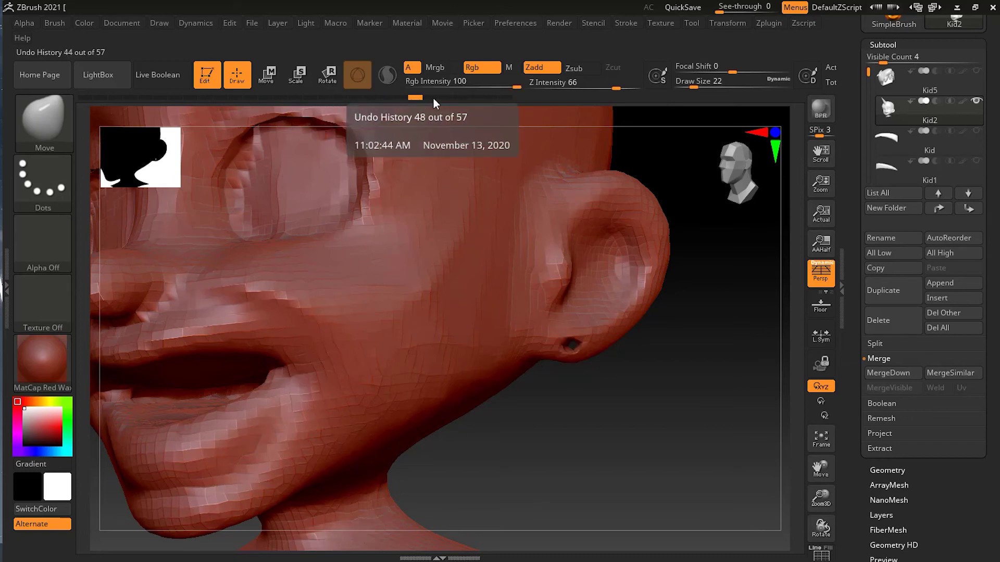
{"action": "mouse_move", "coordinate": [426, 100]}
{"action": "left_mouse_down"}
{"action": "mouse_move", "coordinate": [347, 96]}
{"action": "mouse_move", "coordinate": [396, 96]}
{"action": "left_mouse_up"}
{"action": "mouse_move", "coordinate": [868, 74]}
{"action": "left_mouse_down"}
{"action": "mouse_move", "coordinate": [861, 136]}
{"action": "mouse_move", "coordinate": [860, 62]}
{"action": "left_mouse_up"}
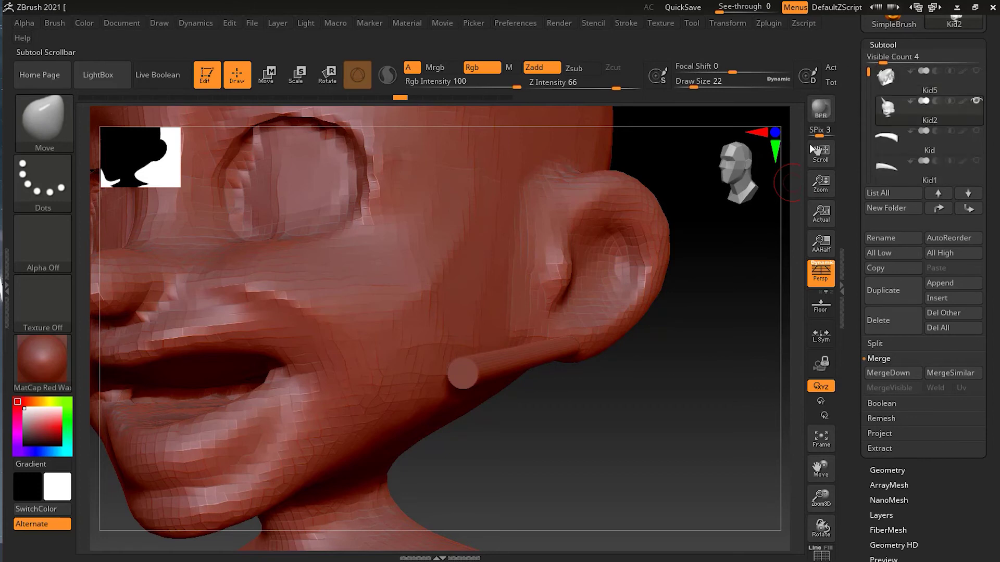
{"action": "left_click_drag", "start_coordinate": [733, 393], "coordinate": [724, 412]}
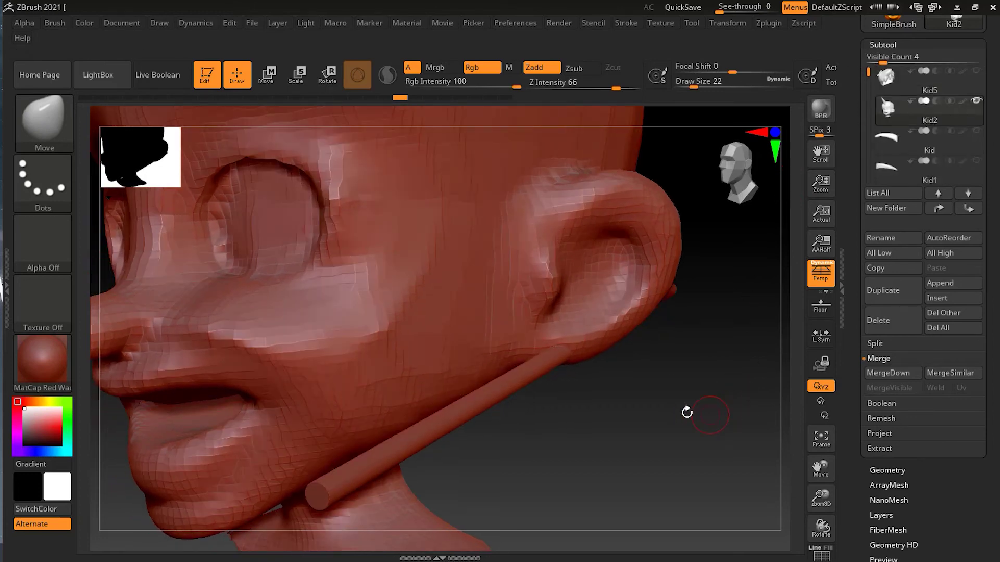
{"action": "key", "text": "ctrl"}
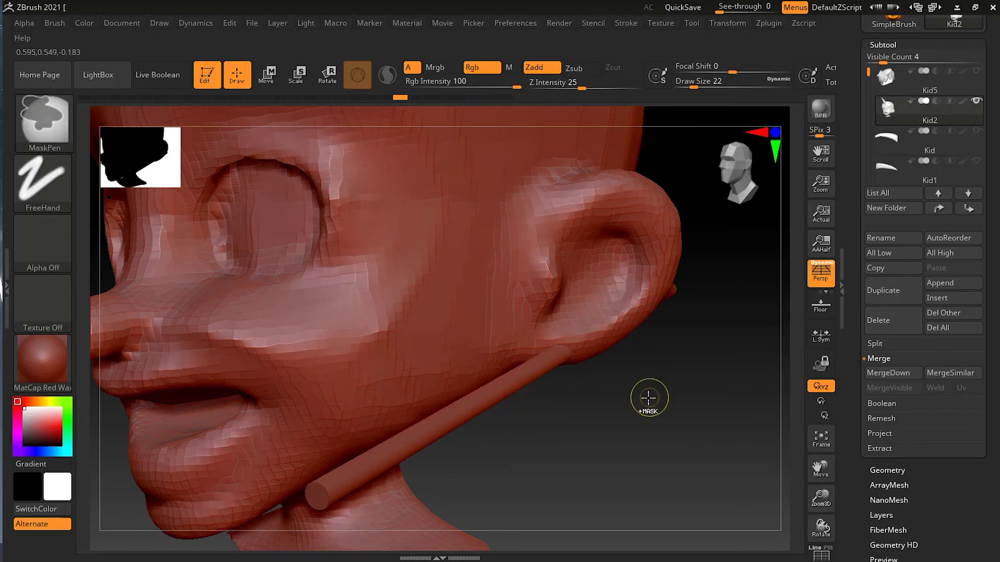
{"action": "key", "text": "ctrl+z"}
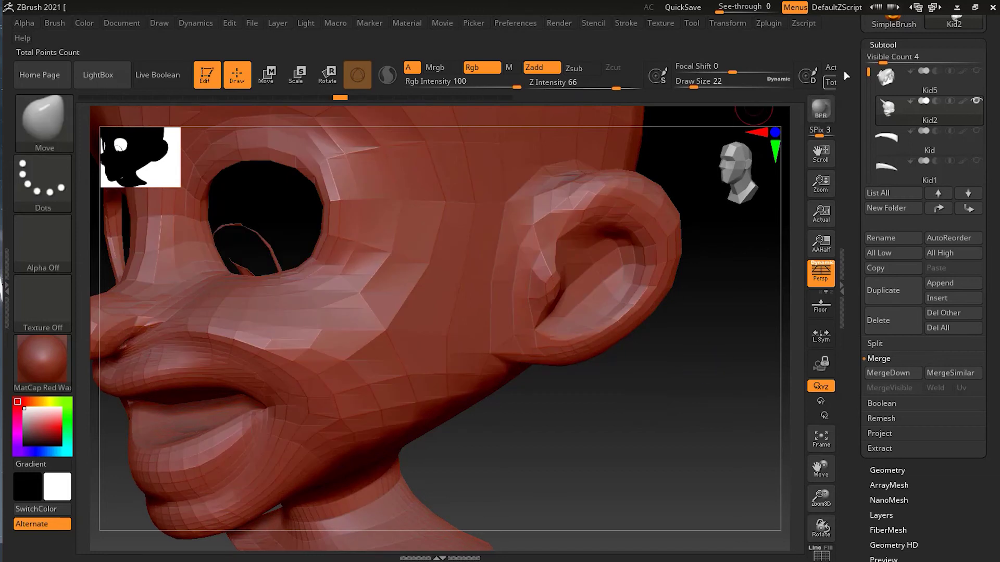
{"action": "mouse_move", "coordinate": [867, 73]}
{"action": "left_mouse_down"}
{"action": "mouse_move", "coordinate": [863, 141]}
{"action": "mouse_move", "coordinate": [858, 63]}
{"action": "left_mouse_up"}
{"action": "key", "text": "ctrl"}
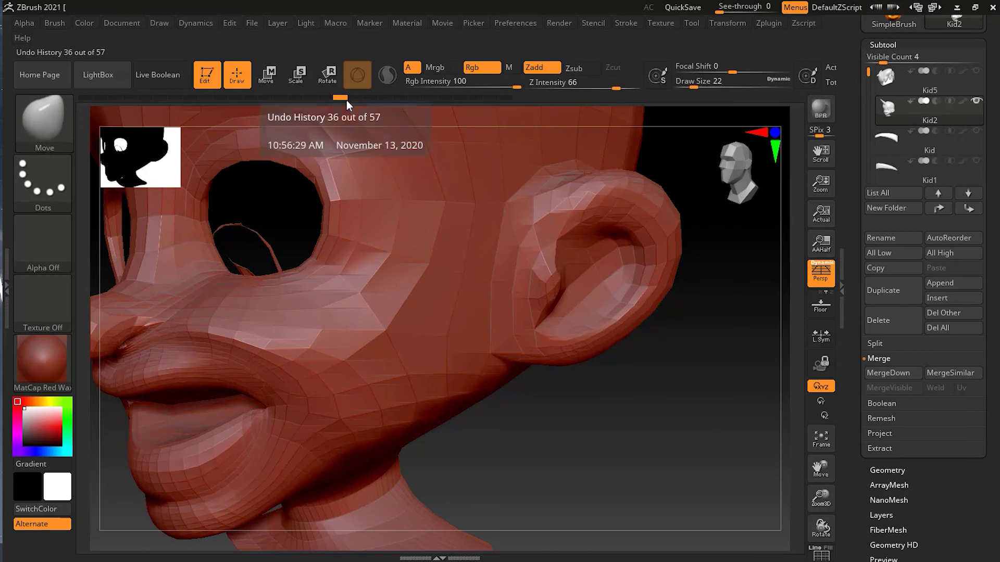
{"action": "mouse_move", "coordinate": [345, 98]}
{"action": "left_mouse_down"}
{"action": "mouse_move", "coordinate": [474, 94]}
{"action": "mouse_move", "coordinate": [400, 96]}
{"action": "left_mouse_up"}
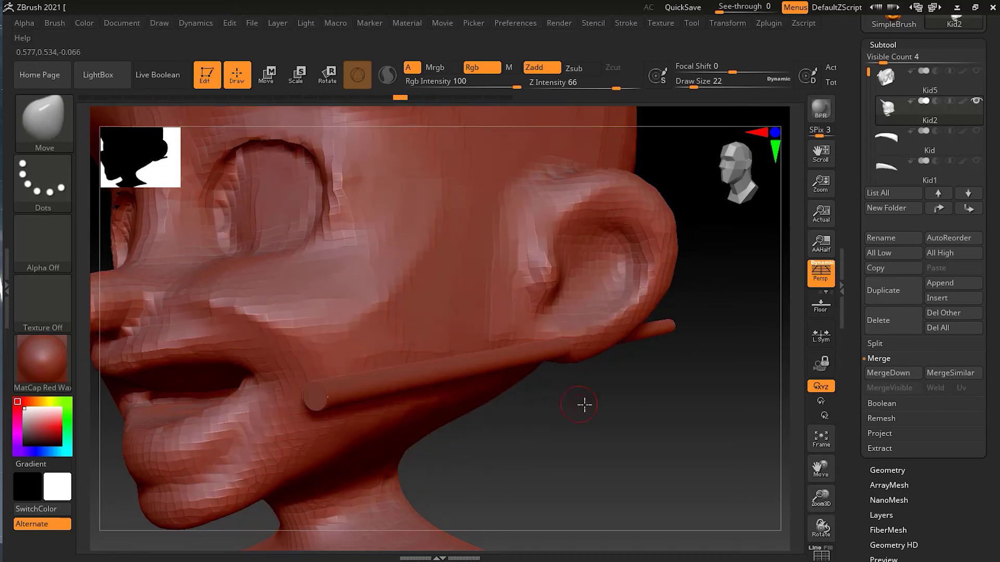
Set the DynaMesh resolution to 512 and apply DynaMesh so the merged subtractive rod cuts through the earlobe
{"action": "left_click_drag", "start_coordinate": [585, 405], "coordinate": [507, 373]}
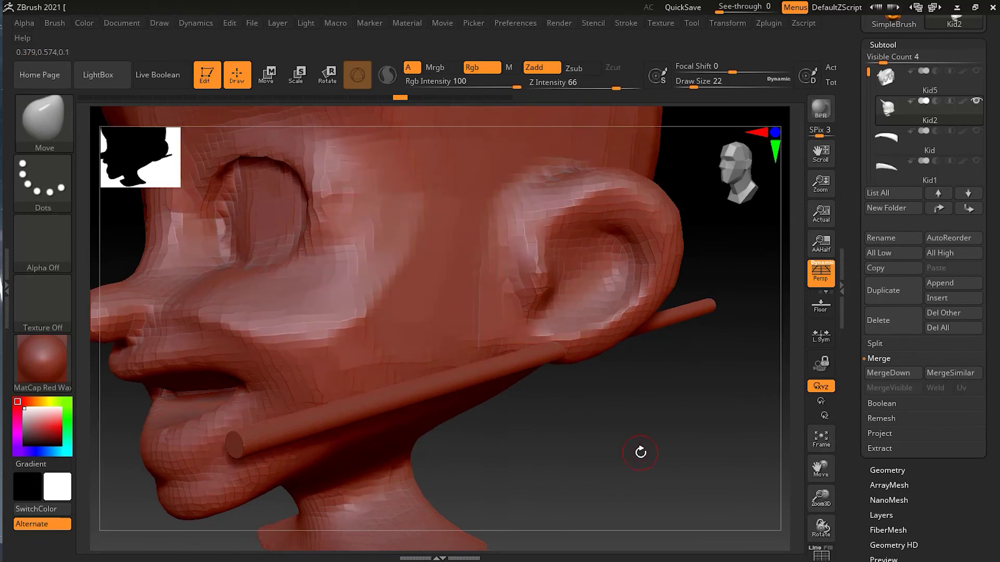
{"action": "left_click_drag", "start_coordinate": [570, 439], "coordinate": [620, 488], "text": "ctrl"}
{"action": "left_click_drag", "start_coordinate": [618, 420], "coordinate": [776, 415]}
{"action": "left_click", "coordinate": [649, 402], "text": "ctrl+shift"}
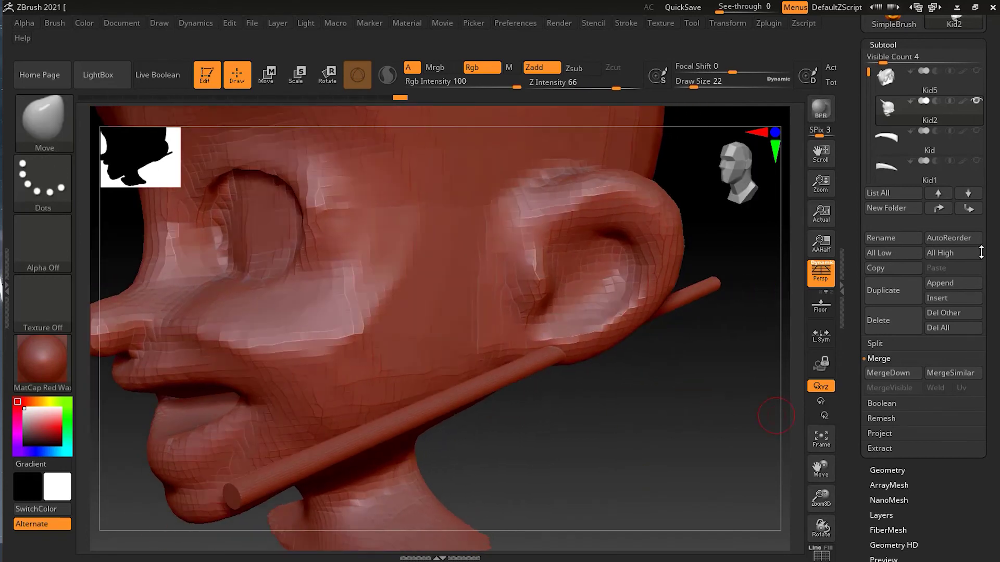
{"action": "left_click", "coordinate": [891, 470]}
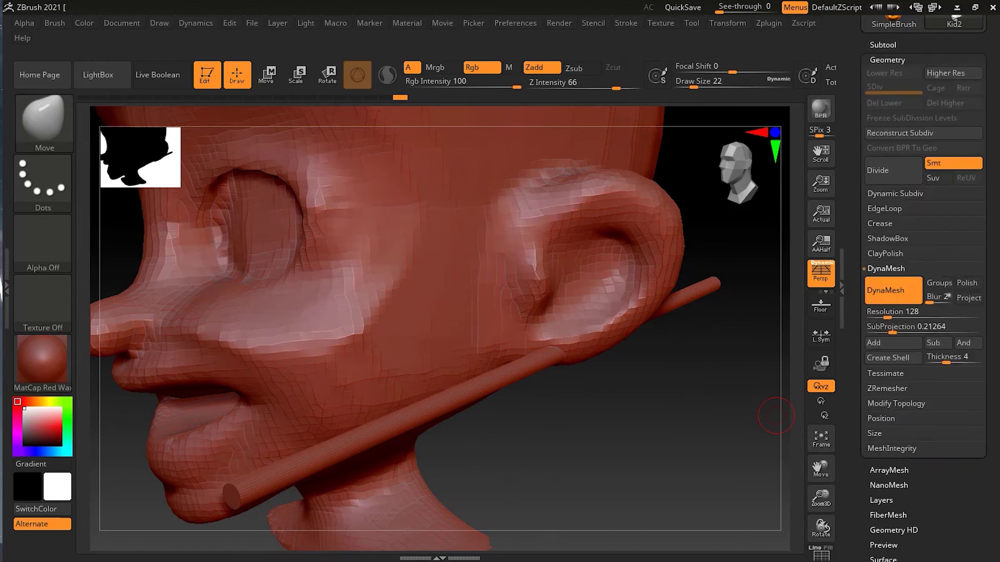
{"action": "left_click", "coordinate": [896, 298]}
{"action": "left_click", "coordinate": [880, 313]}
{"action": "left_click", "coordinate": [880, 312]}
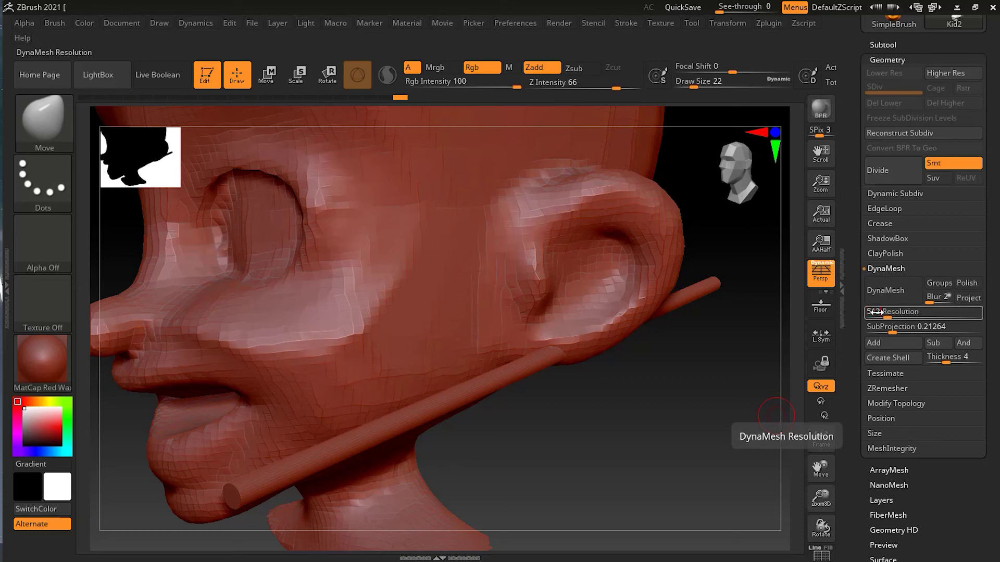
{"action": "left_click", "coordinate": [893, 291]}
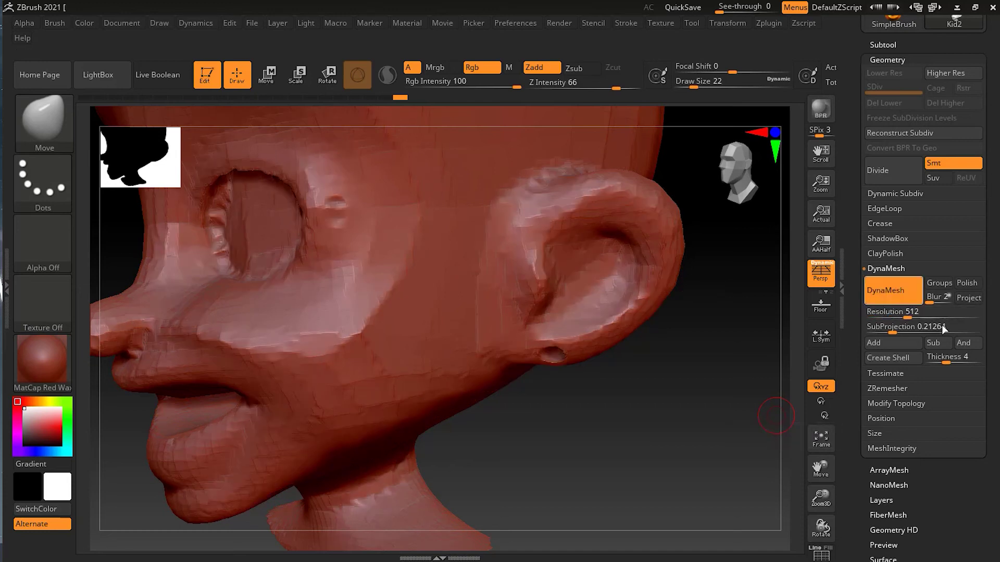
Smooth the rim of the earlobe hole on both the front and back of the ear
{"action": "left_click_drag", "start_coordinate": [658, 419], "coordinate": [676, 416]}
{"action": "right_click_drag", "start_coordinate": [676, 417], "coordinate": [622, 359]}
{"action": "right_click_drag", "start_coordinate": [659, 386], "coordinate": [672, 405]}
{"action": "key", "text": "shift"}
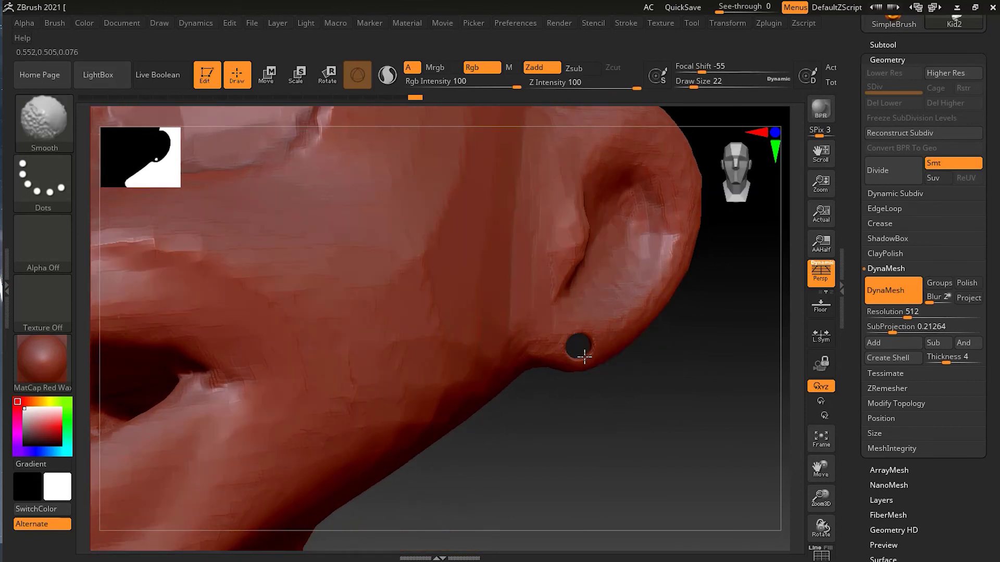
{"action": "left_click_drag", "start_coordinate": [676, 401], "coordinate": [592, 404]}
{"action": "key", "text": "shift"}
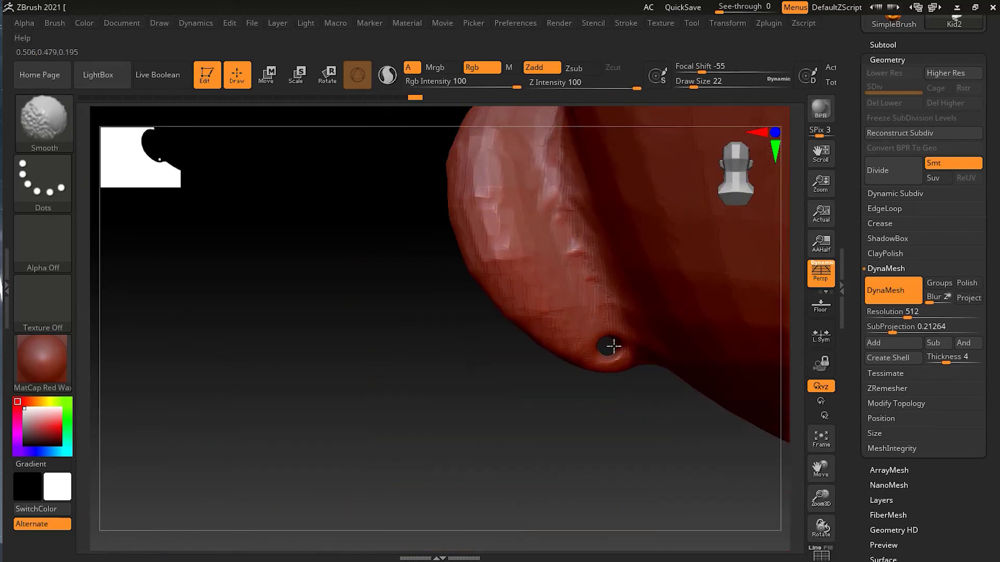
{"action": "mouse_move", "coordinate": [611, 346]}
{"action": "right_mouse_down"}
{"action": "mouse_move", "coordinate": [585, 473]}
{"action": "mouse_move", "coordinate": [655, 476]}
{"action": "mouse_move", "coordinate": [687, 430]}
{"action": "mouse_move", "coordinate": [596, 439]}
{"action": "mouse_move", "coordinate": [589, 415]}
{"action": "mouse_move", "coordinate": [587, 435]}
{"action": "mouse_move", "coordinate": [637, 425]}
{"action": "right_mouse_up"}
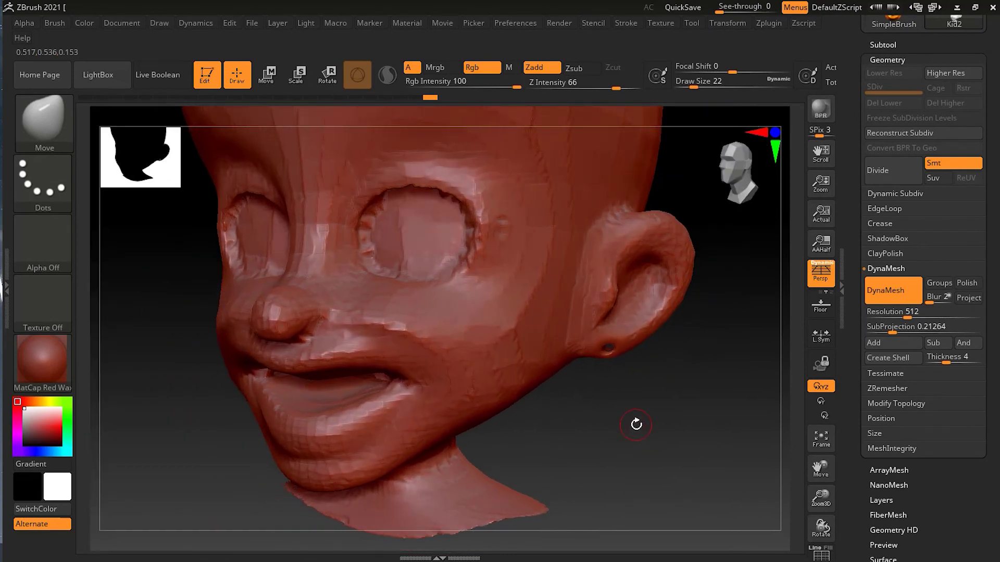
Smooth around the earlobe hole again and soften the rough surface where the front of the ear meets the cheek
{"action": "left_click", "coordinate": [887, 59]}
{"action": "left_click", "coordinate": [883, 45]}
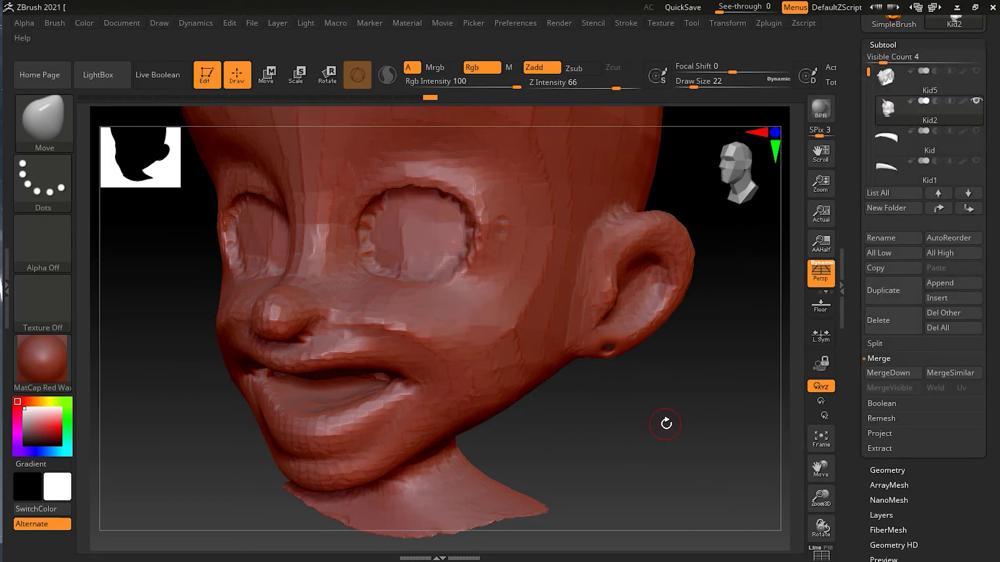
{"action": "mouse_move", "coordinate": [667, 423]}
{"action": "left_mouse_down"}
{"action": "mouse_move", "coordinate": [629, 415]}
{"action": "mouse_move", "coordinate": [663, 388]}
{"action": "mouse_move", "coordinate": [670, 431]}
{"action": "left_mouse_up"}
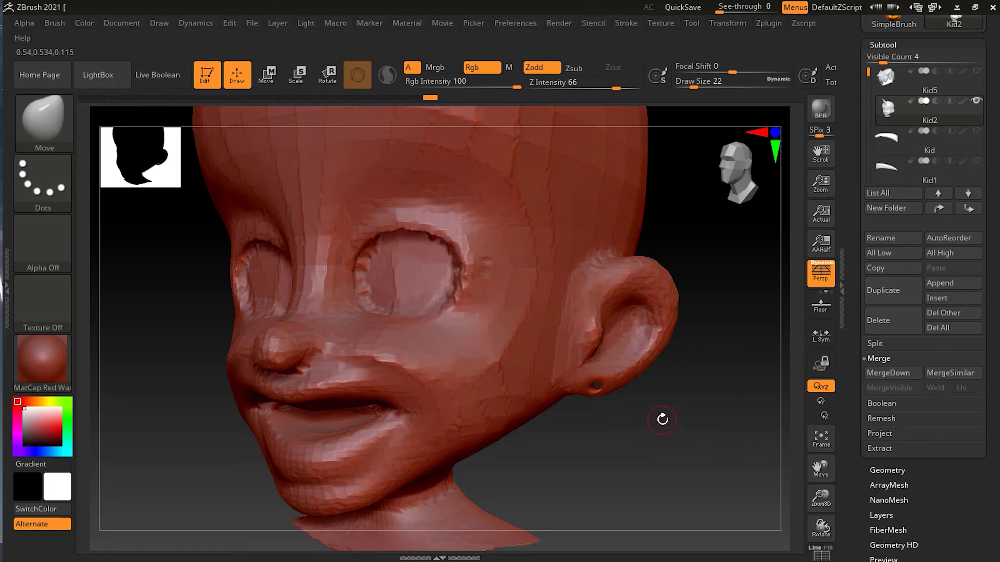
{"action": "mouse_move", "coordinate": [663, 417]}
{"action": "left_mouse_down"}
{"action": "mouse_move", "coordinate": [682, 417]}
{"action": "mouse_move", "coordinate": [670, 443]}
{"action": "mouse_move", "coordinate": [694, 435]}
{"action": "mouse_move", "coordinate": [677, 428]}
{"action": "left_mouse_up"}
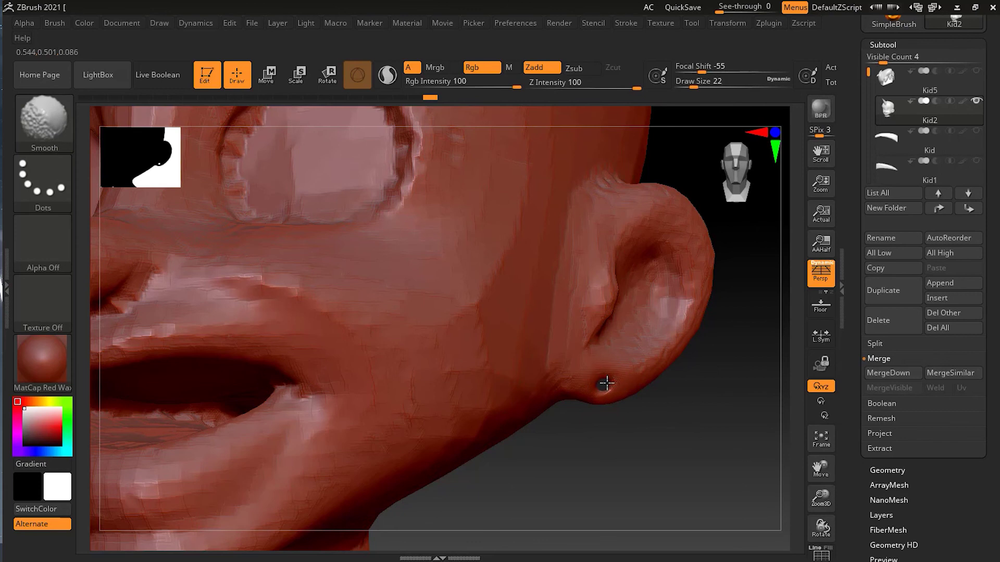
{"action": "mouse_move", "coordinate": [646, 432]}
{"action": "left_mouse_down"}
{"action": "mouse_move", "coordinate": [561, 435]}
{"action": "mouse_move", "coordinate": [698, 469]}
{"action": "mouse_move", "coordinate": [696, 422]}
{"action": "mouse_move", "coordinate": [681, 411]}
{"action": "mouse_move", "coordinate": [687, 390]}
{"action": "mouse_move", "coordinate": [675, 406]}
{"action": "left_mouse_up"}
{"action": "key", "text": "shift"}
{"action": "key", "text": "shift"}
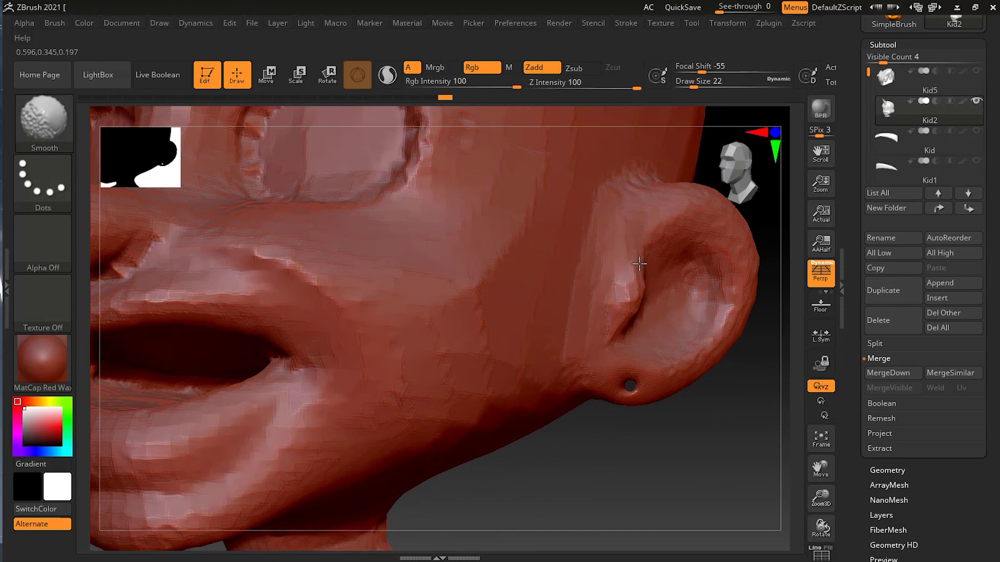
{"action": "mouse_move", "coordinate": [593, 245]}
{"action": "left_mouse_down", "text": "shift"}
{"action": "mouse_move", "coordinate": [658, 173]}
{"action": "mouse_move", "coordinate": [491, 379]}
{"action": "mouse_move", "coordinate": [486, 327]}
{"action": "mouse_move", "coordinate": [480, 353]}
{"action": "left_mouse_up", "text": "shift"}
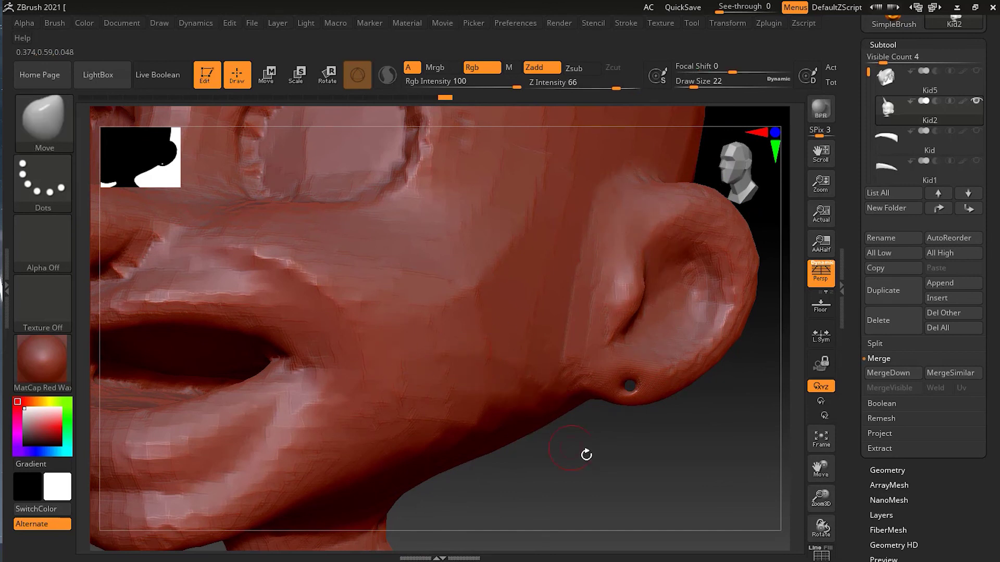
{"action": "left_click_drag", "start_coordinate": [584, 455], "coordinate": [588, 468]}
{"action": "left_click_drag", "start_coordinate": [696, 462], "coordinate": [628, 433], "text": "alt"}
{"action": "left_click_drag", "start_coordinate": [705, 377], "coordinate": [615, 428]}
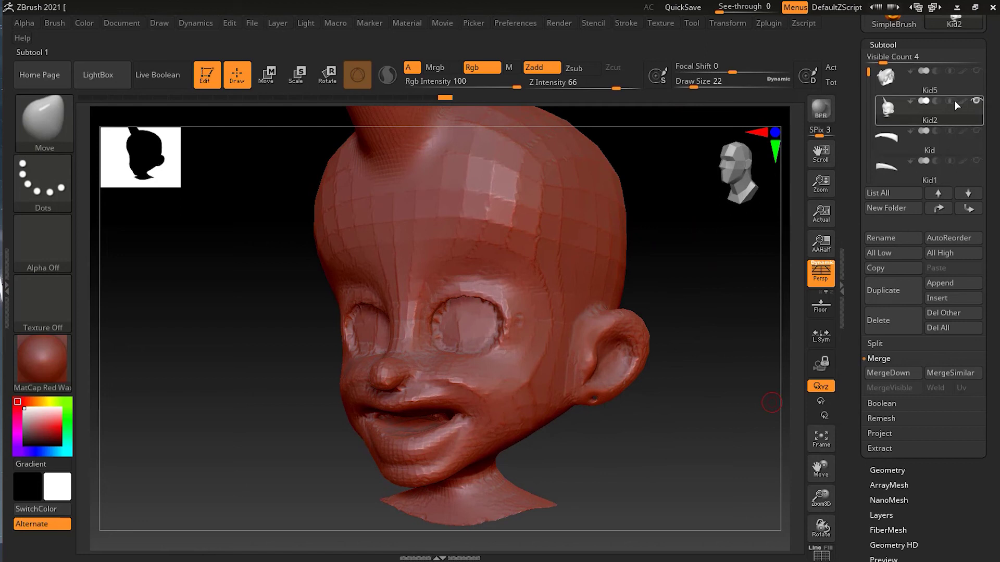
{"action": "mouse_move", "coordinate": [955, 101]}
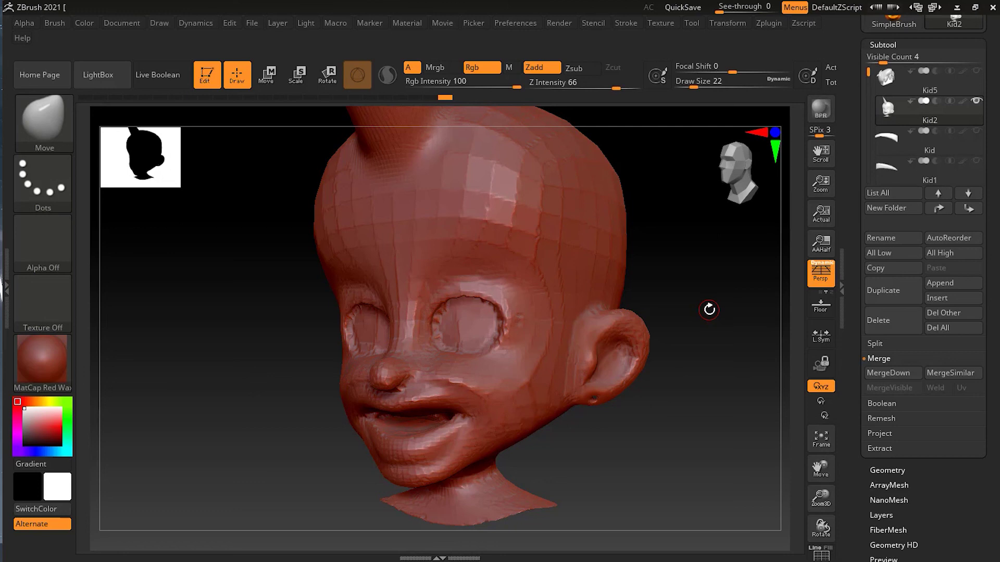
{"action": "left_click_drag", "start_coordinate": [700, 367], "coordinate": [646, 421]}
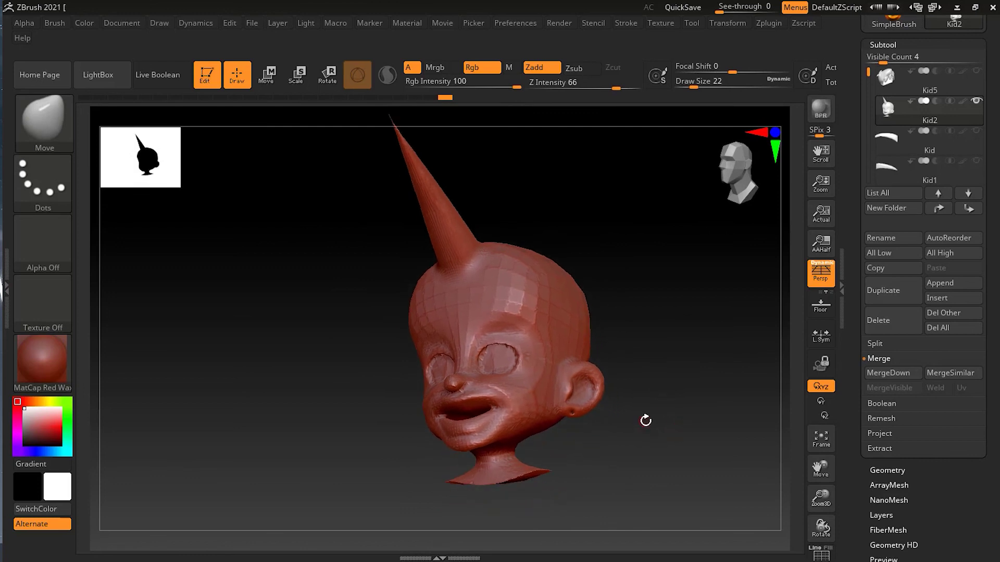